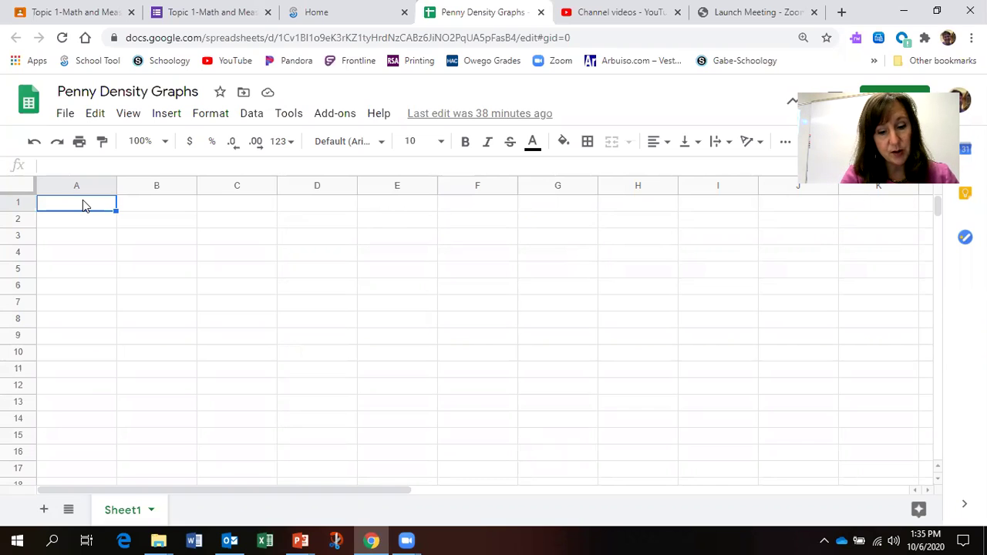
Put 'Volume (mL)' in A1 and the volumes 1.9, 3.8, 5.8, 7.2, 8.9 in A2:A6.
type("Volume")
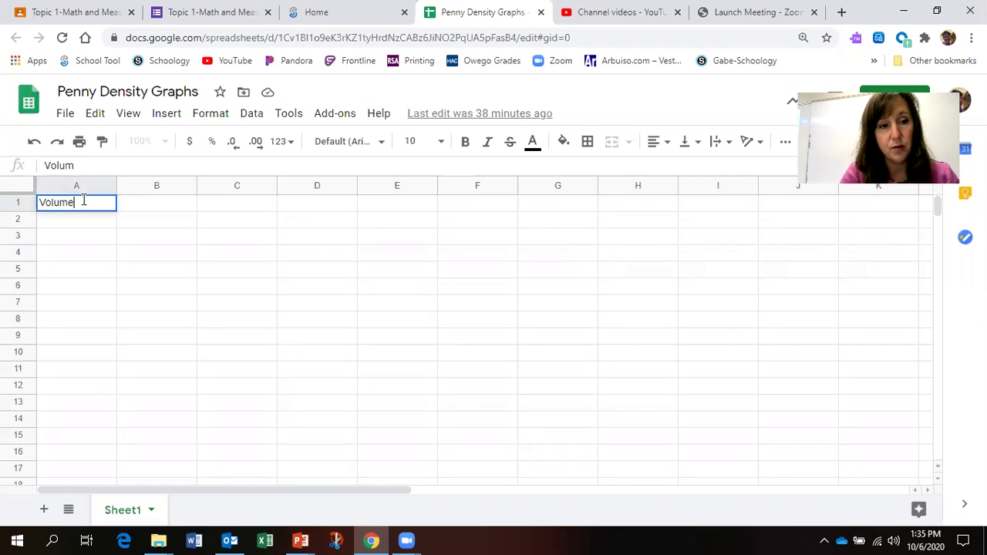
type(" (m")
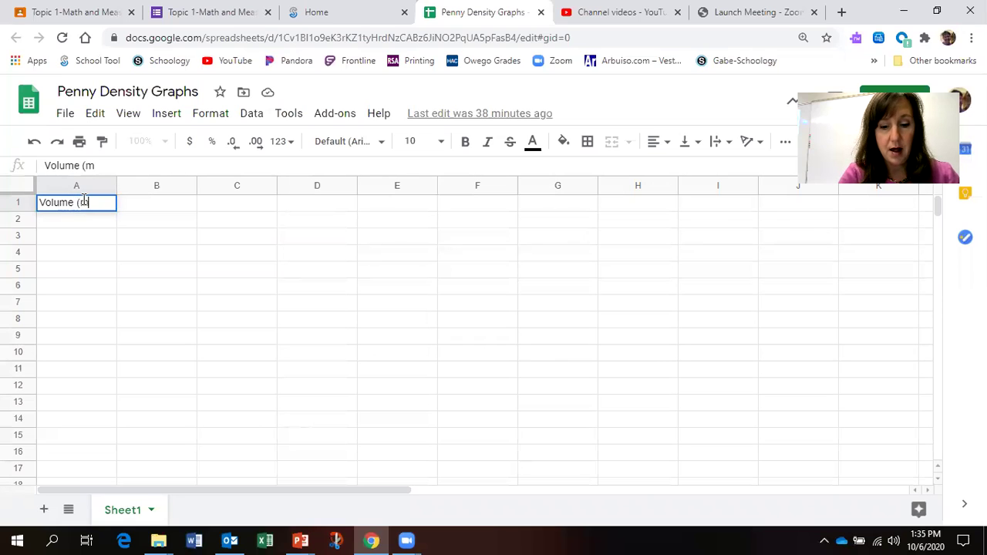
type("L)")
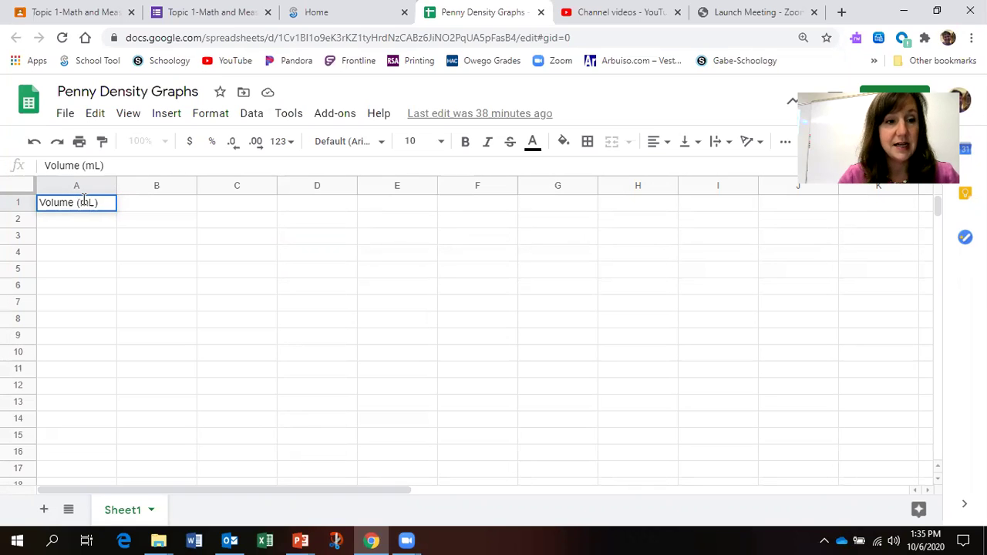
left_click(84, 221)
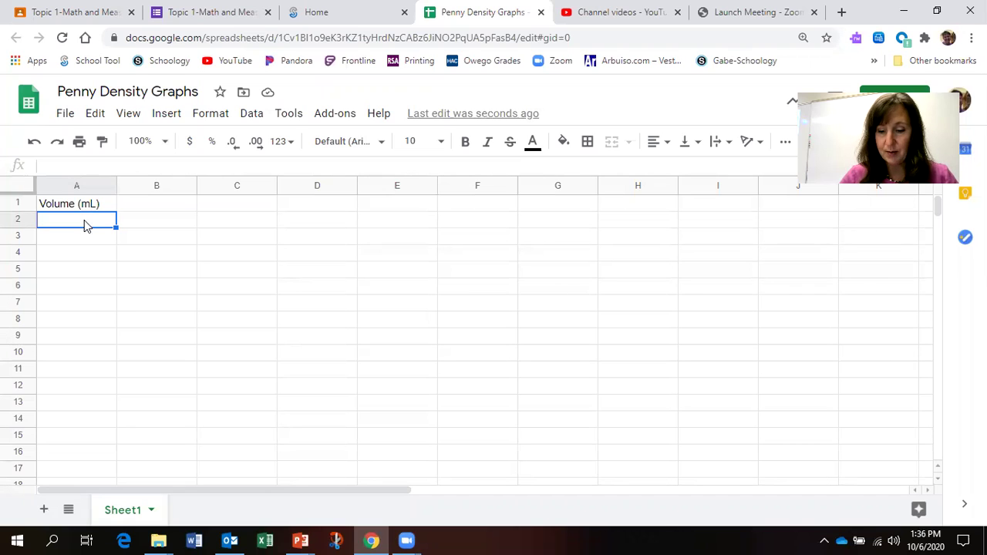
type("1.9")
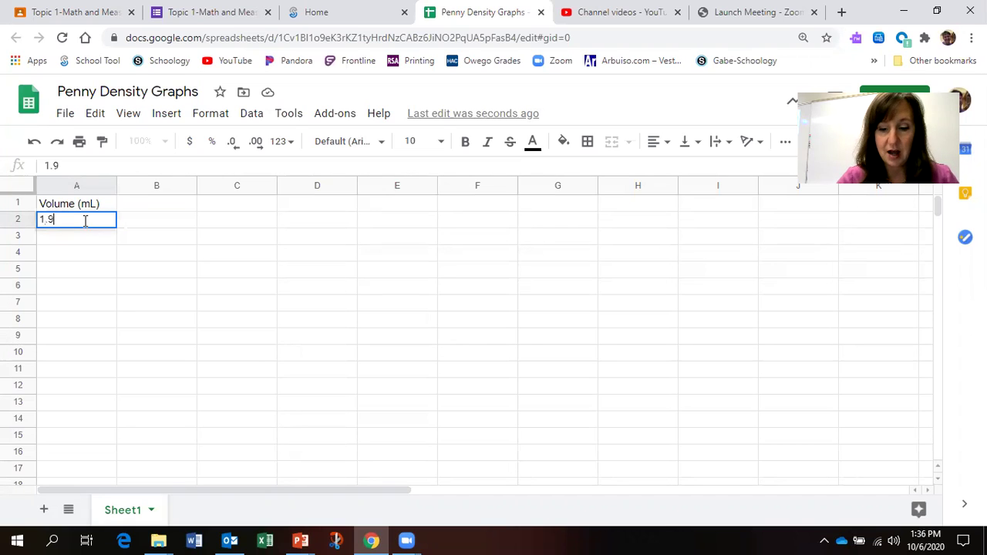
key("Return")
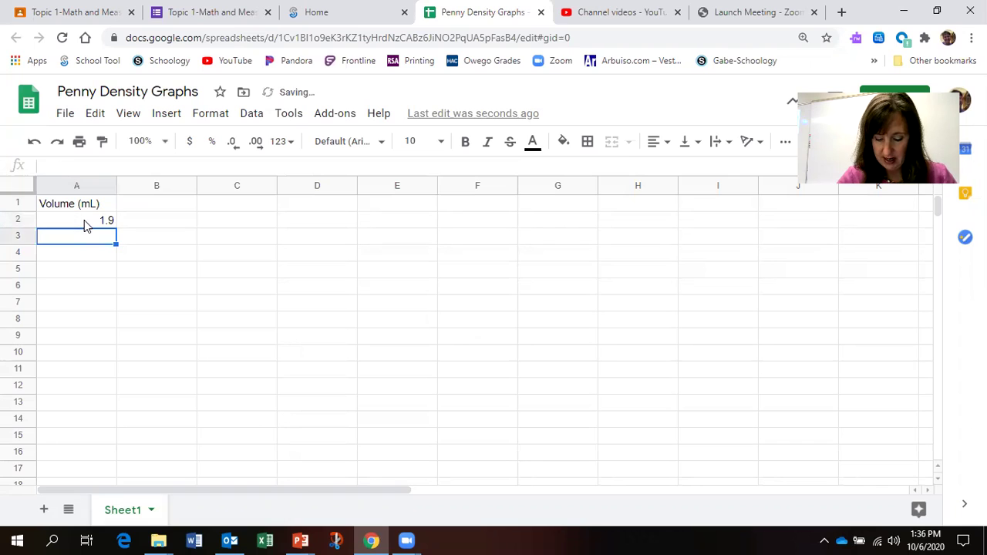
type("3.8")
key("Return")
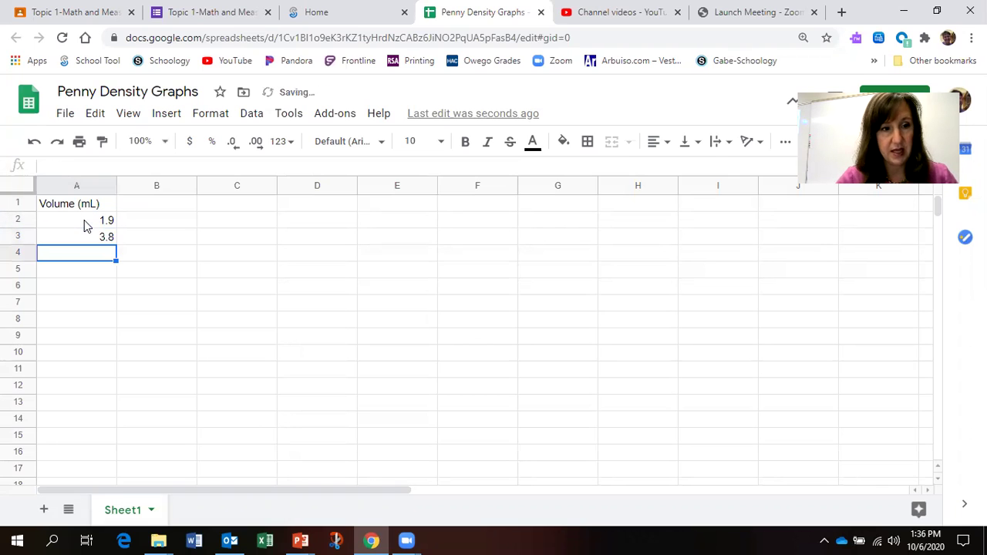
type("5.8")
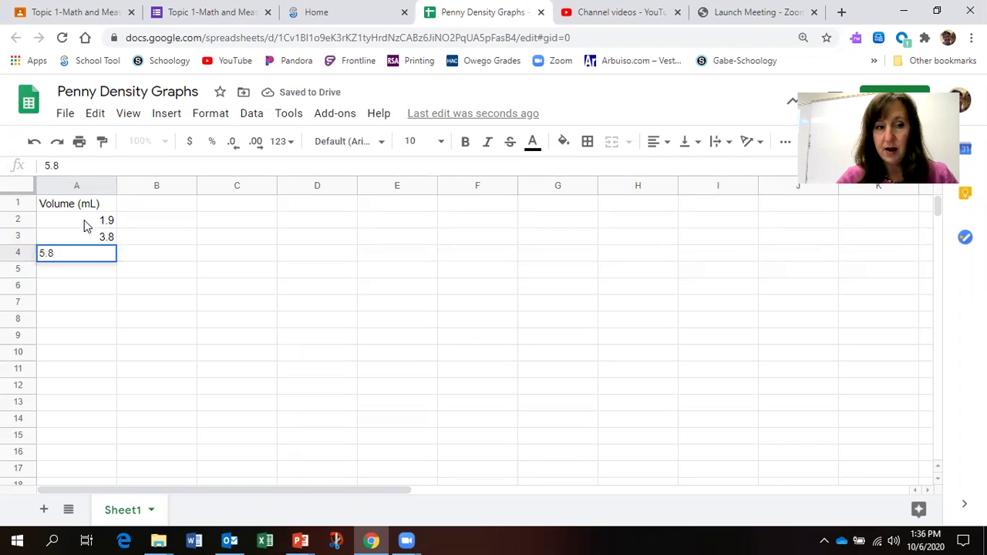
key("Return")
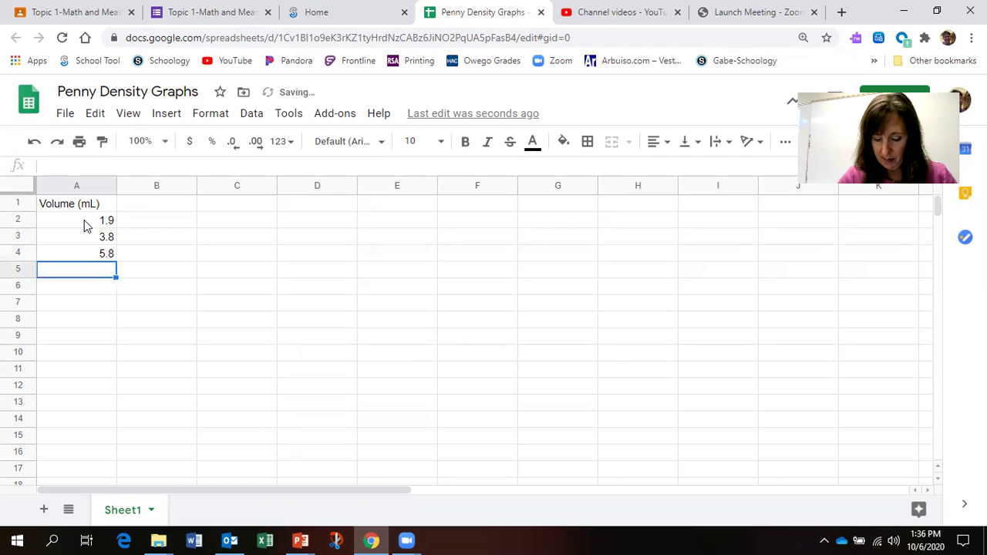
type("7.2")
key("Return")
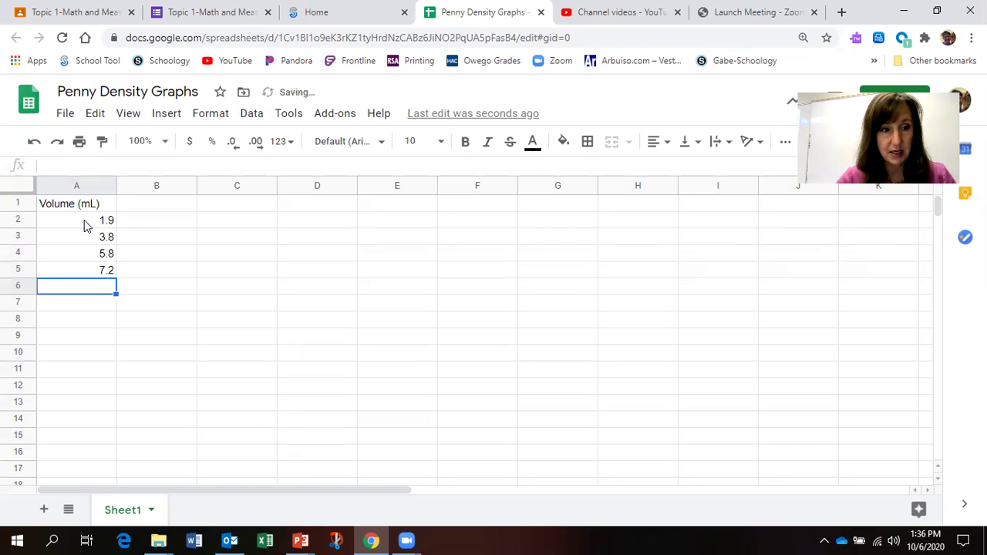
type("8.9")
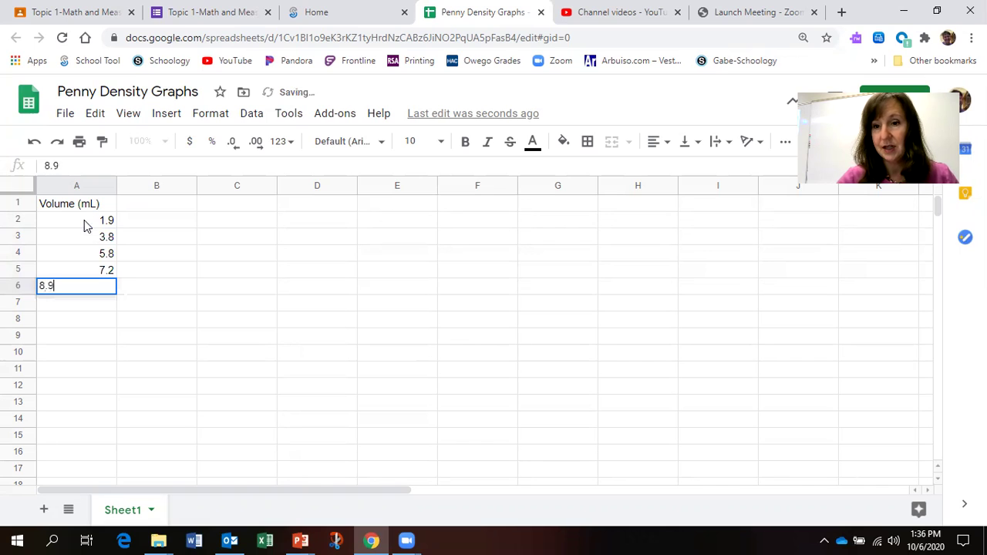
left_click(150, 222)
left_click(148, 207)
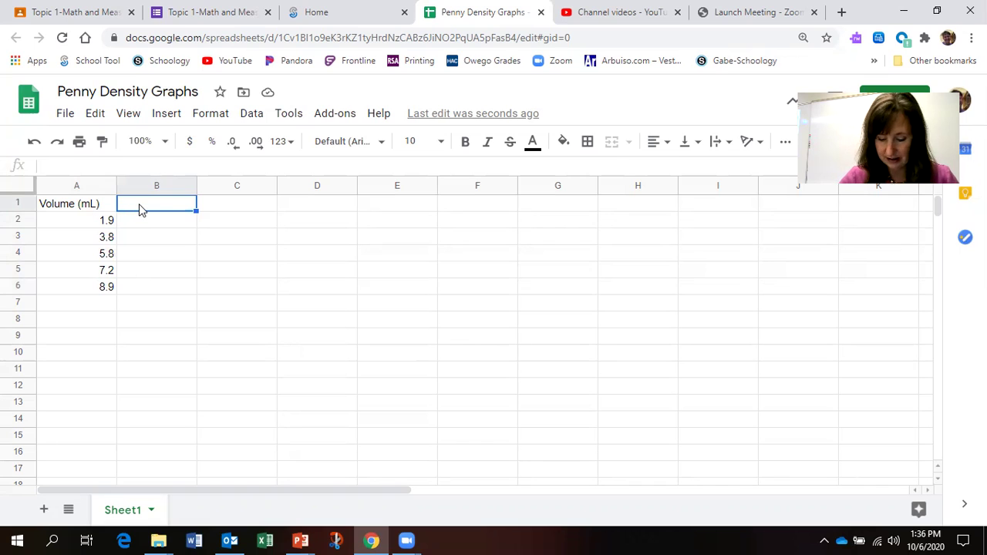
Enter the 'Mass (g)' heading in B1 and masses 15.335, 30.875, 46.389, 61.789, 77 below it.
type("M")
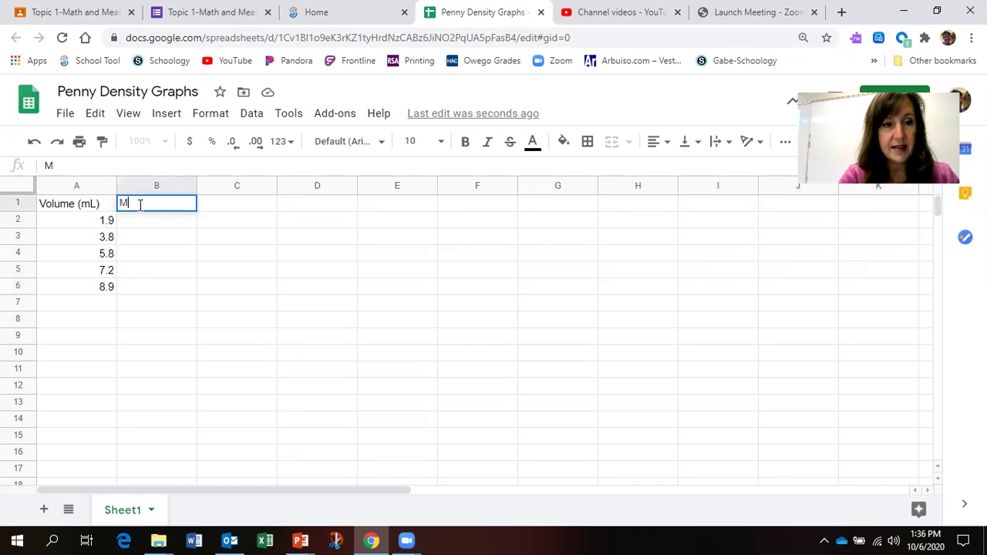
type("ass")
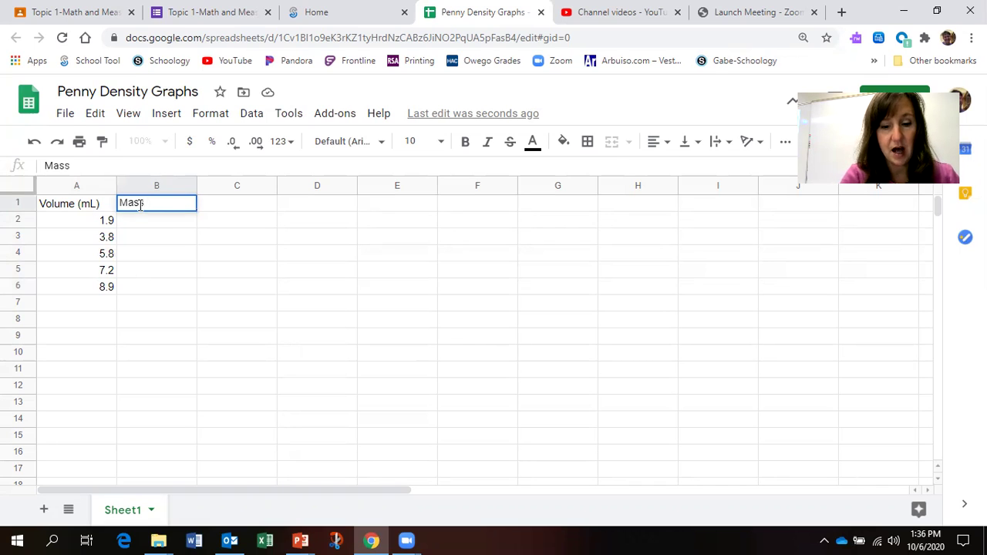
type(" (g)")
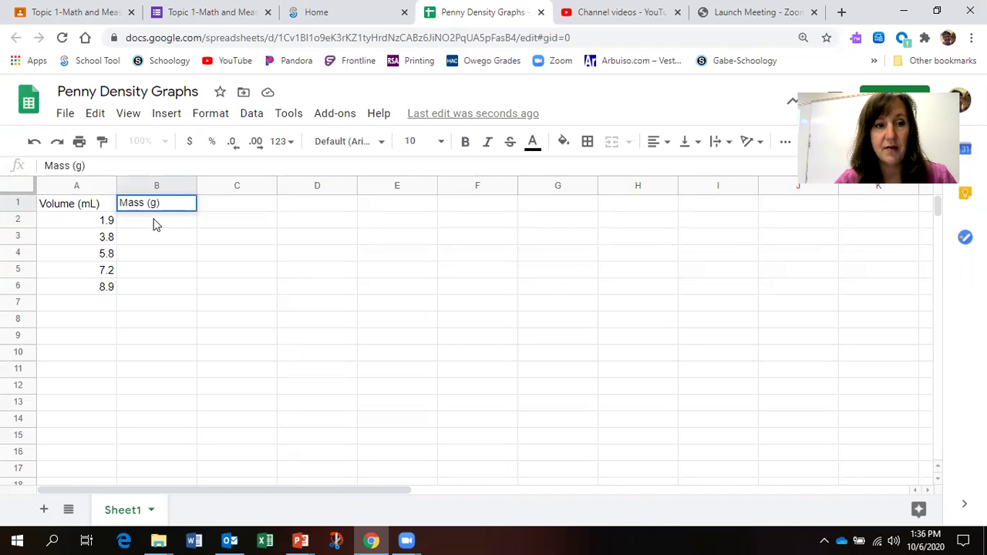
left_click(154, 222)
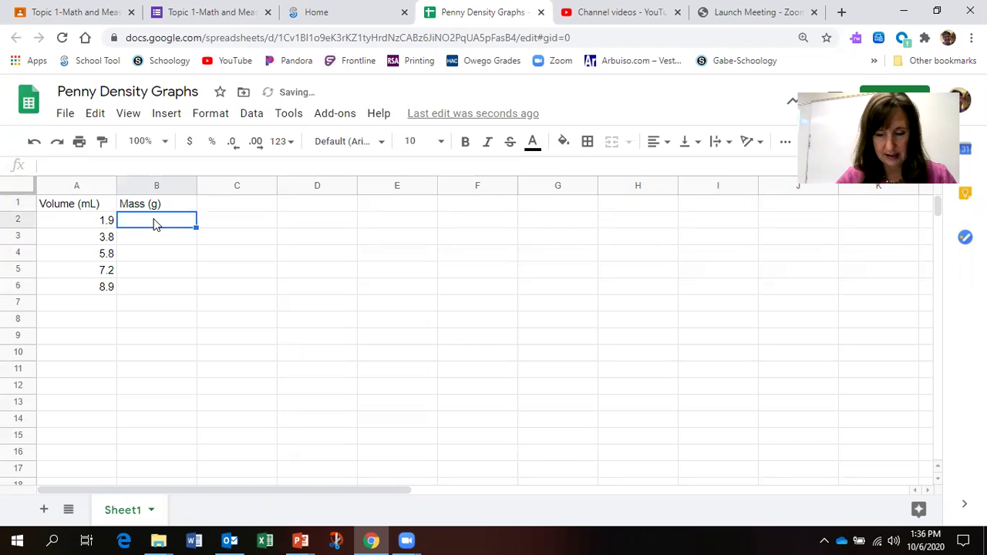
type("15.3")
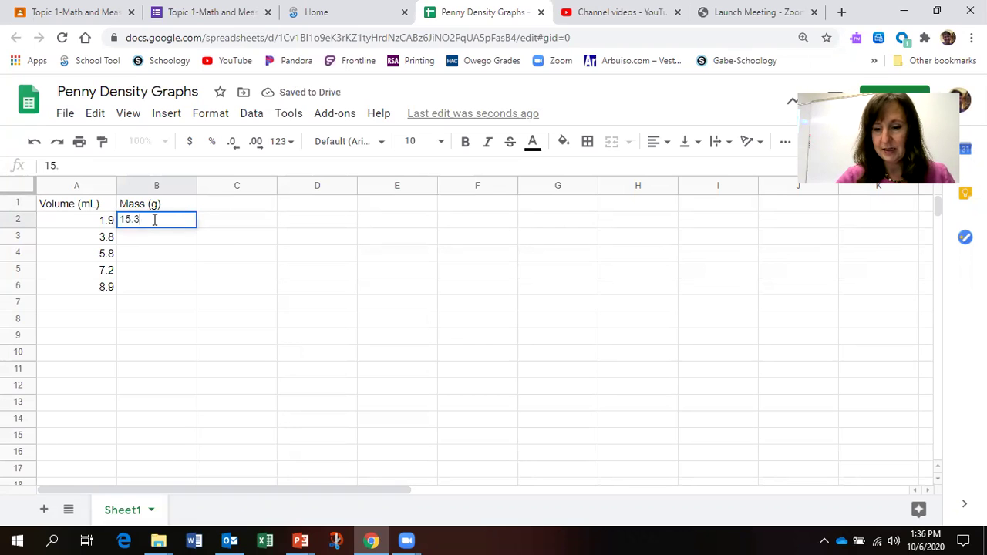
type("35")
key("Return")
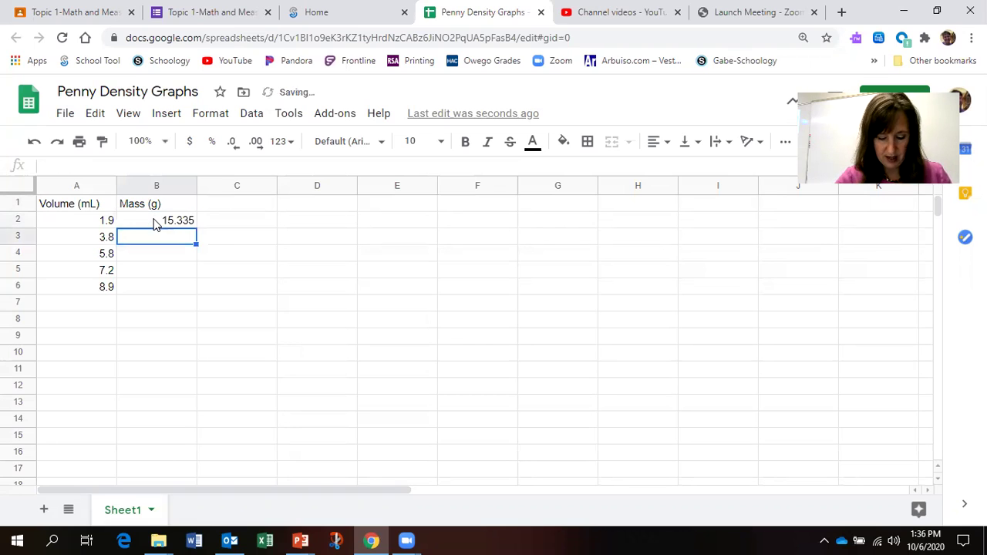
type("30.")
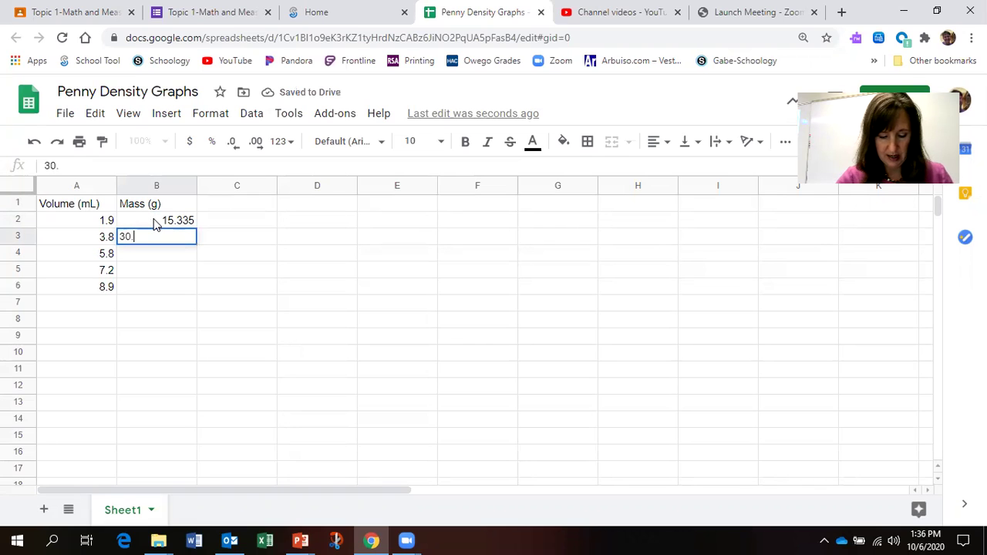
type("875")
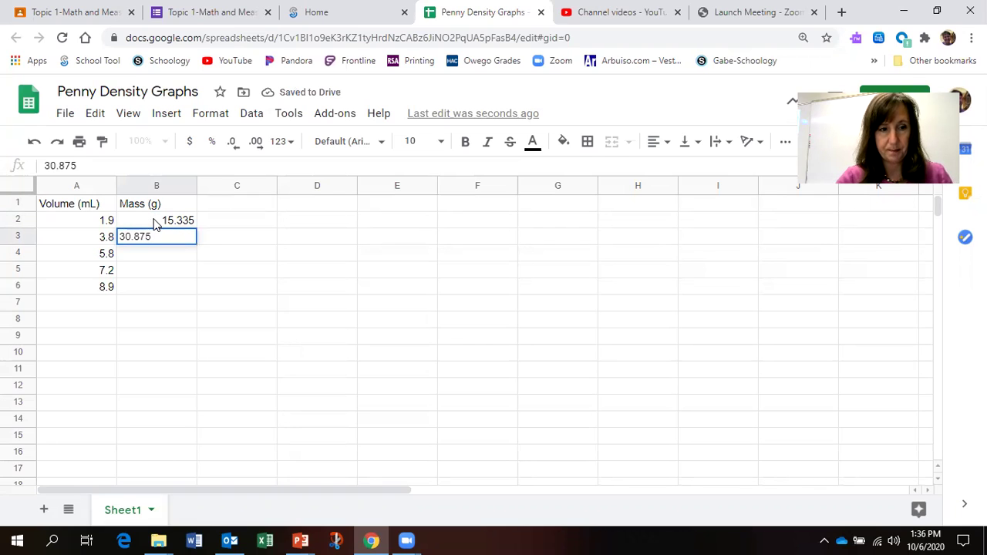
key("Return")
type("46")
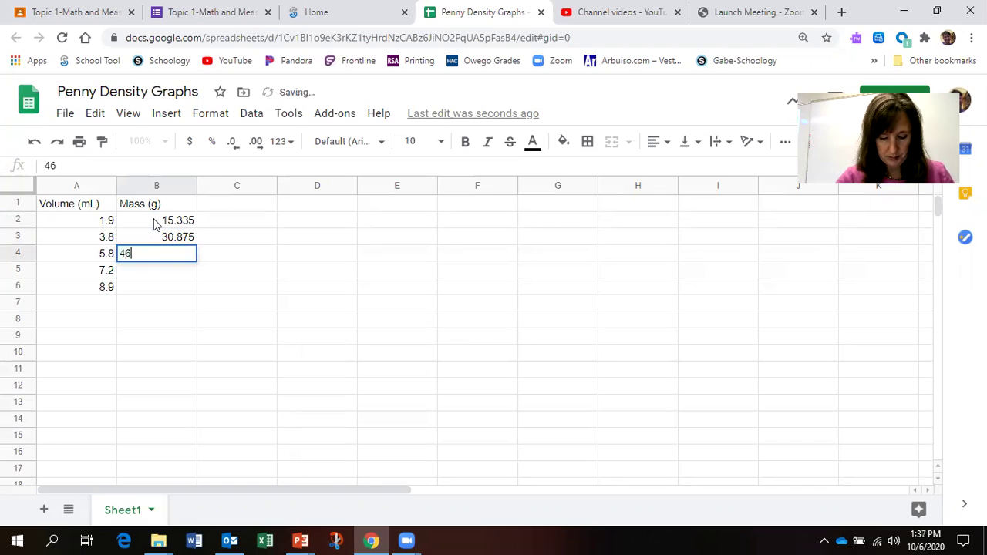
type(".389")
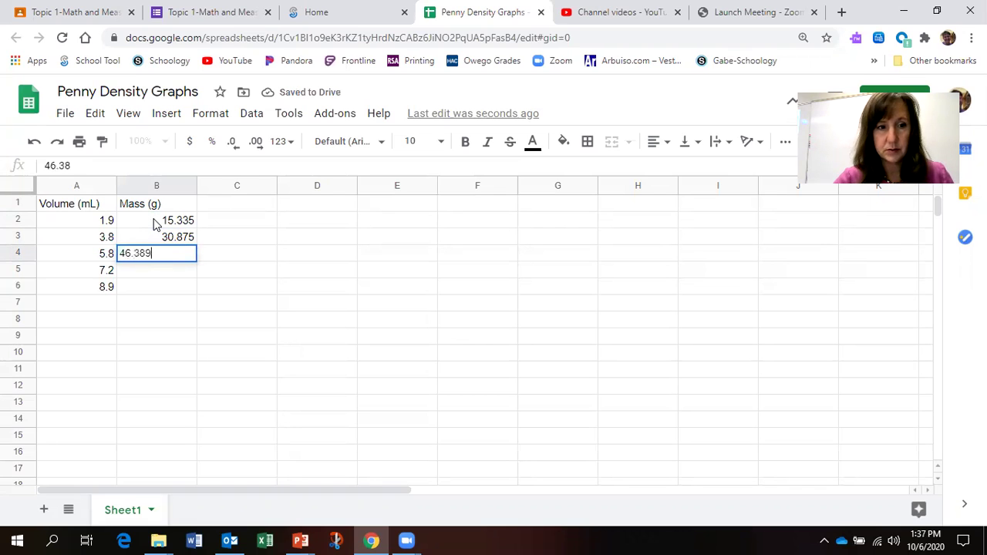
key("Return")
type("61")
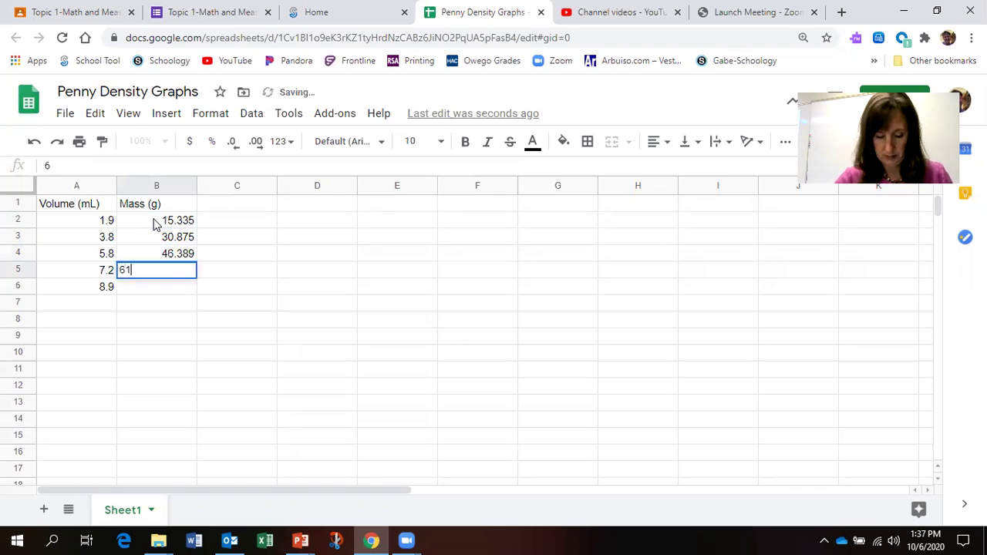
type(".789")
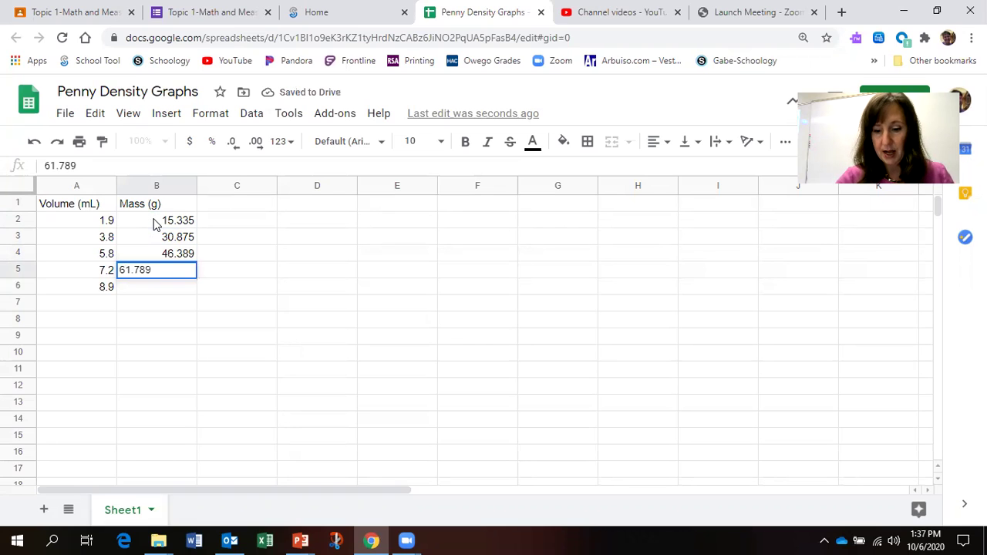
key("Return")
type("77")
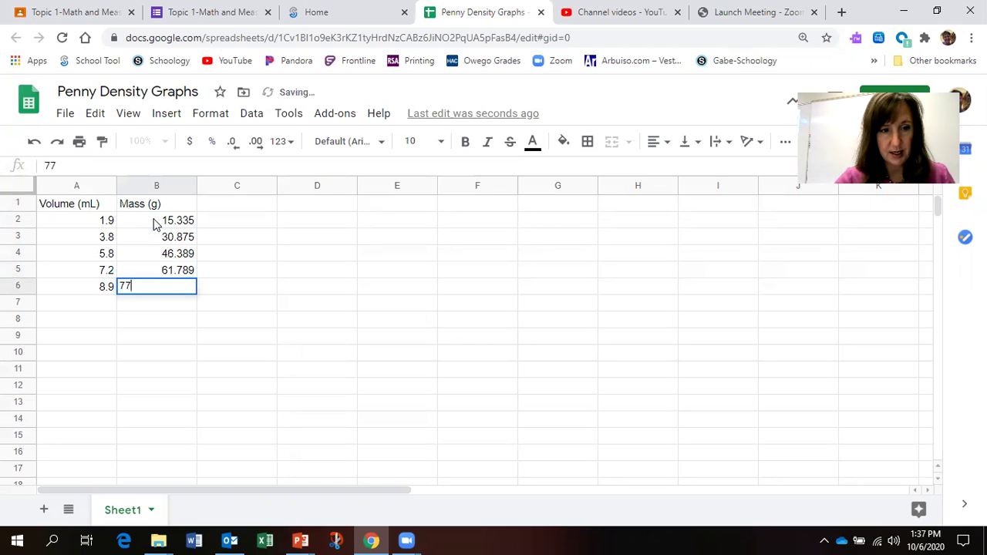
key("Return")
Clear the stray 162 from B7 and correct B6 to 77.162.
type("162")
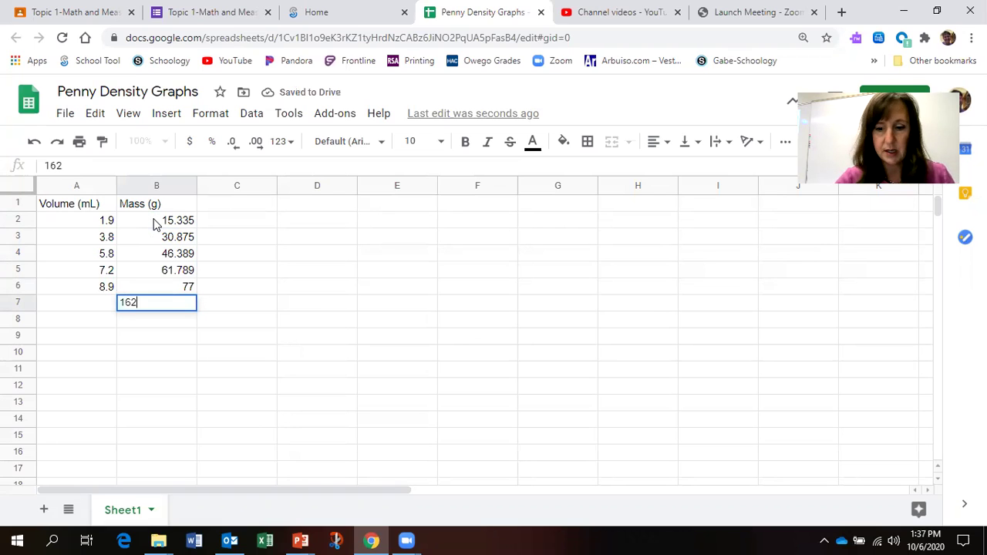
key("BackSpace")
key("BackSpace")
key("BackSpace")
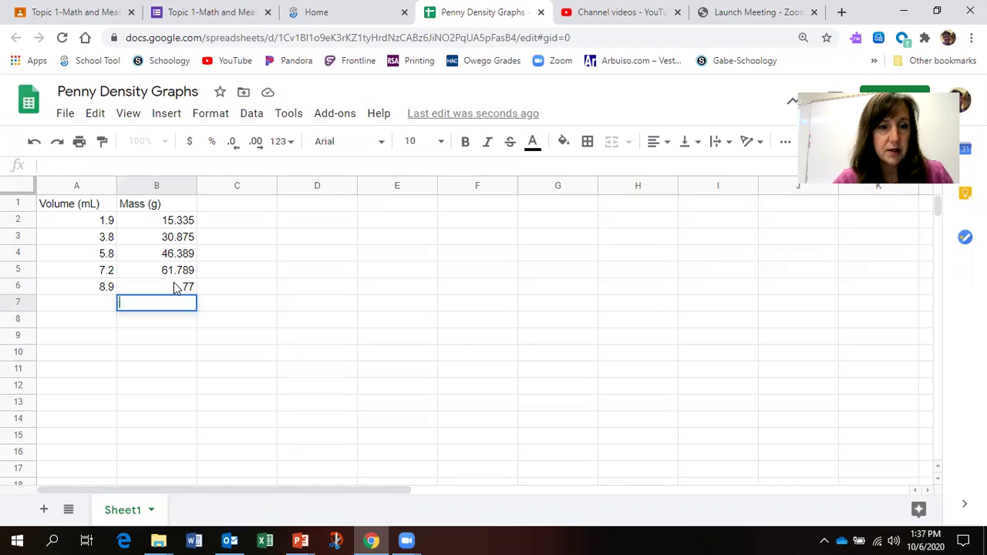
left_click(173, 287)
left_click(108, 166)
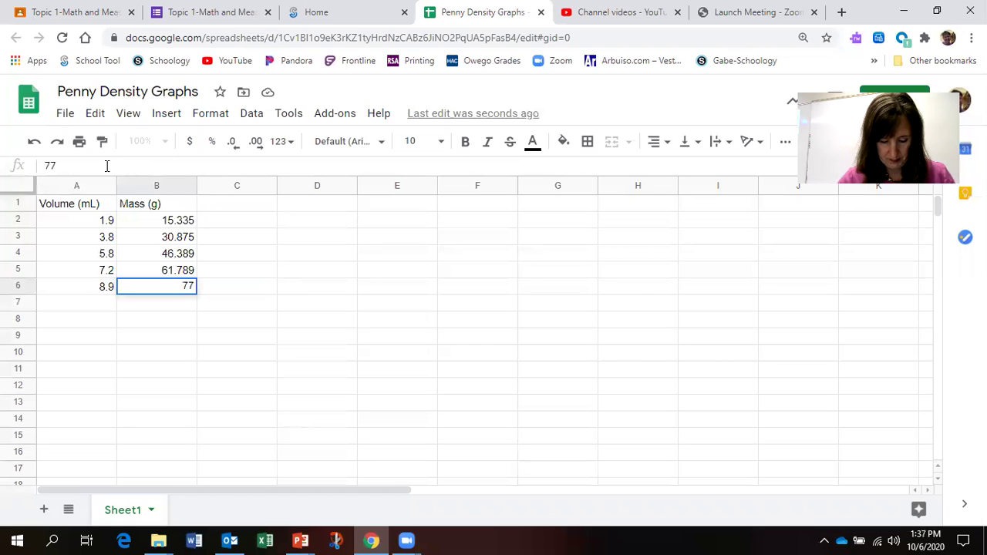
type(".162")
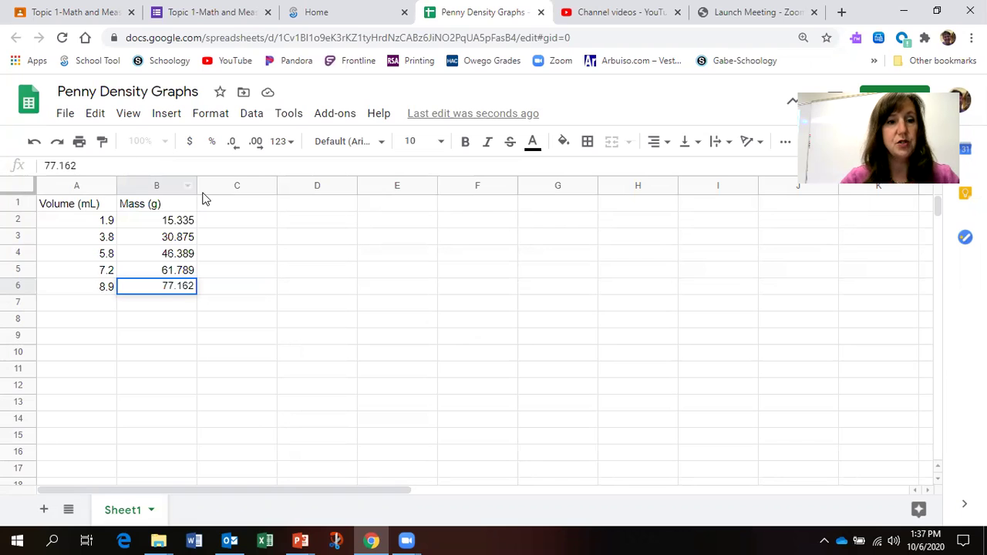
left_click(241, 219)
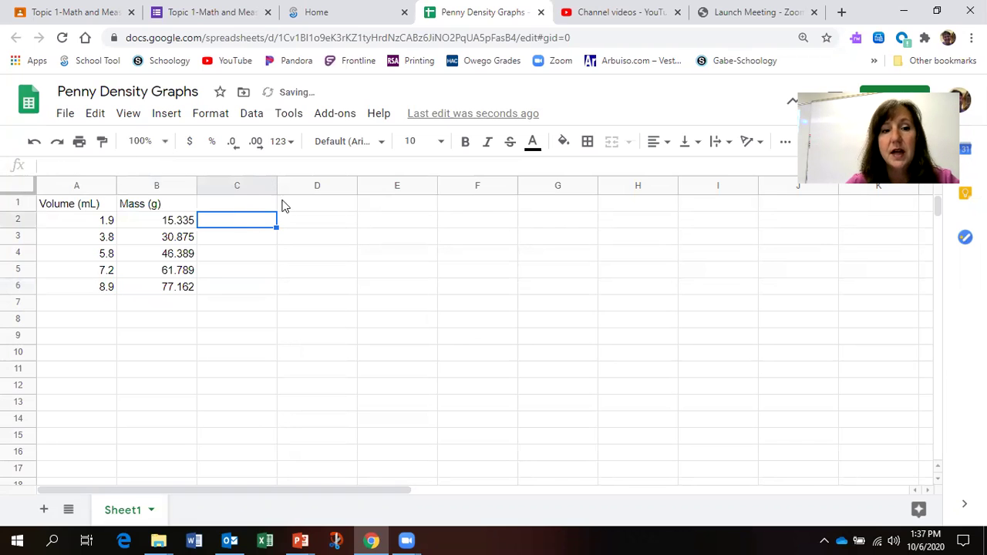
Select the Volume and Mass data in A1:B6 and bring up the Insert menu.
left_click(309, 206)
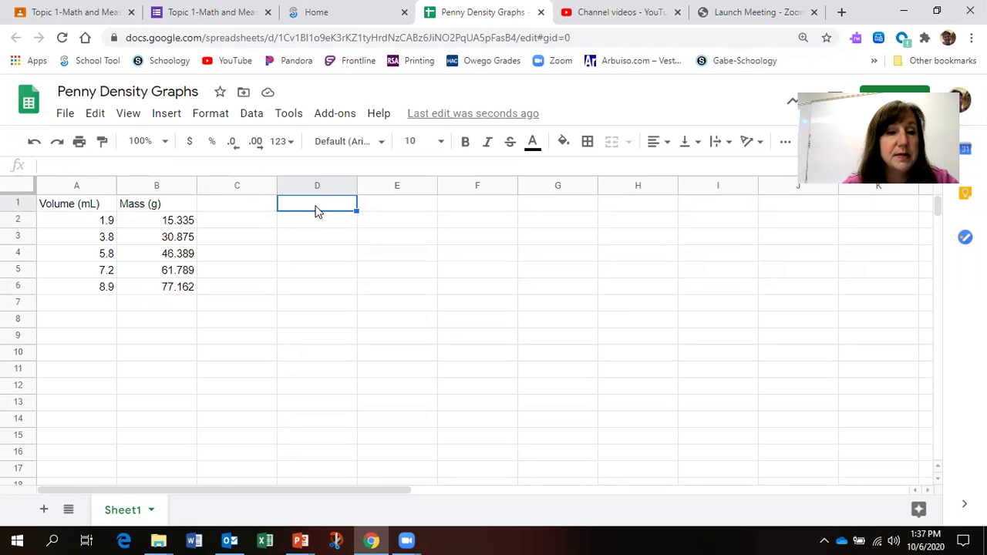
left_click(60, 209)
left_click_drag(72, 214, 173, 293)
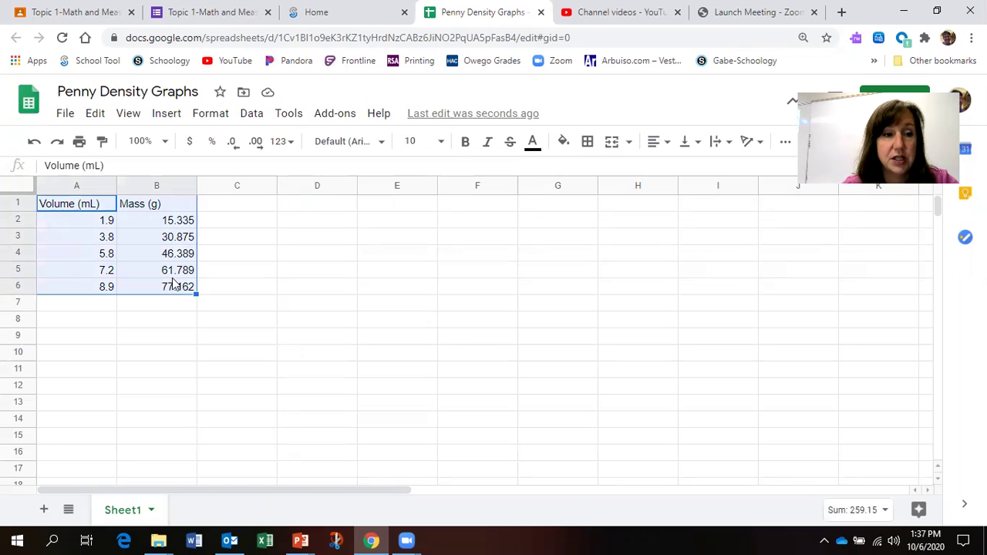
left_click(166, 115)
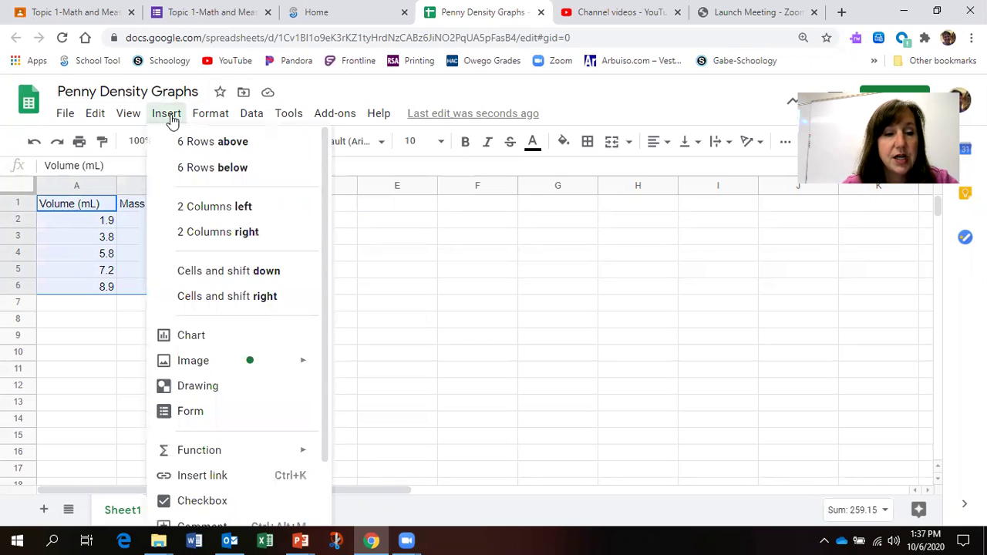
Insert a chart from A1:B6 and change its type to Scatter chart.
left_click(229, 337)
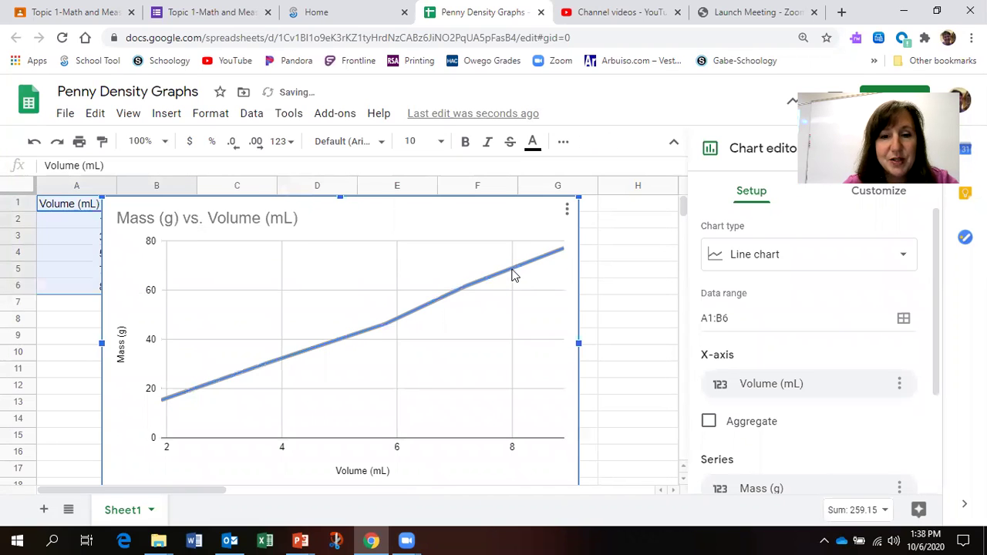
left_click(786, 260)
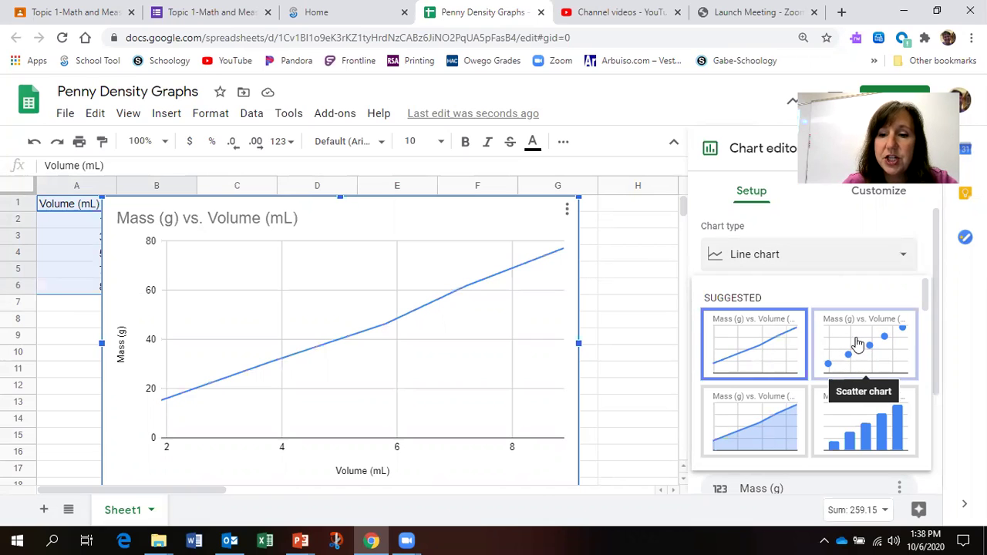
scroll(789, 401, "down", 5)
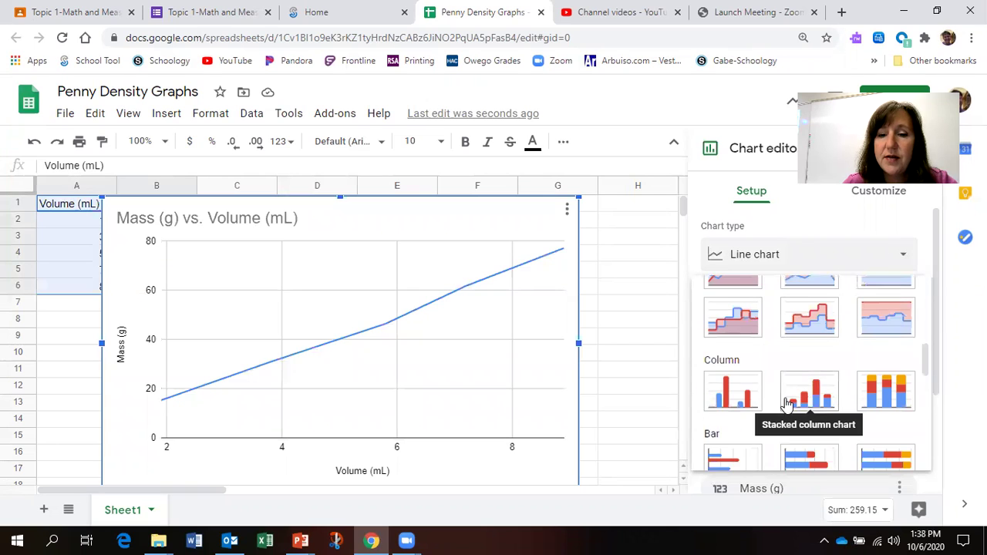
scroll(787, 402, "down", 2)
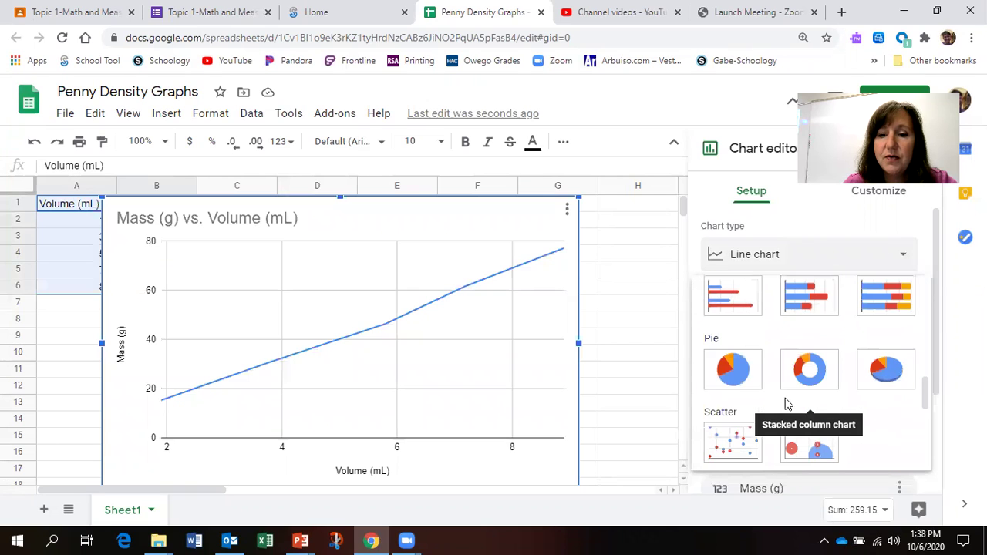
left_click(719, 441)
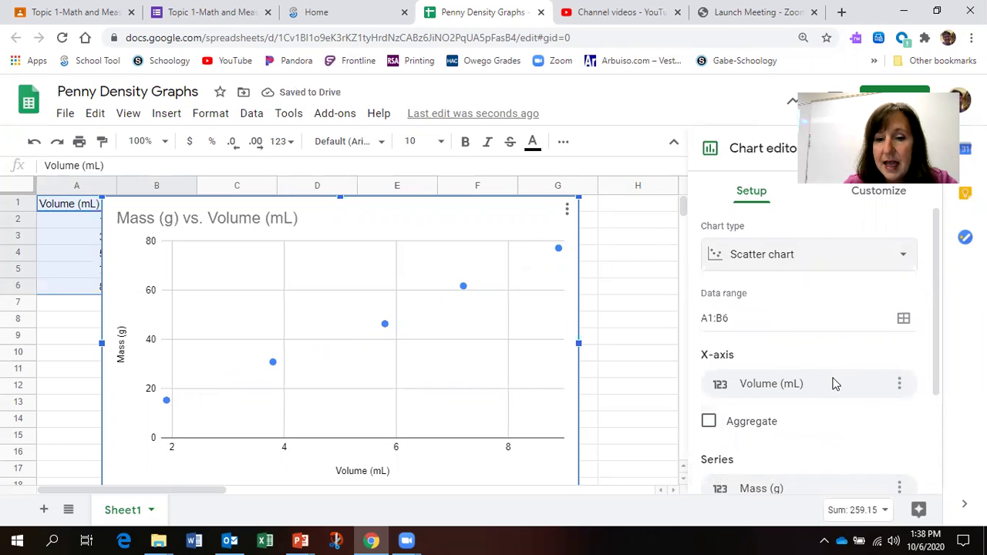
scroll(817, 384, "down", 2)
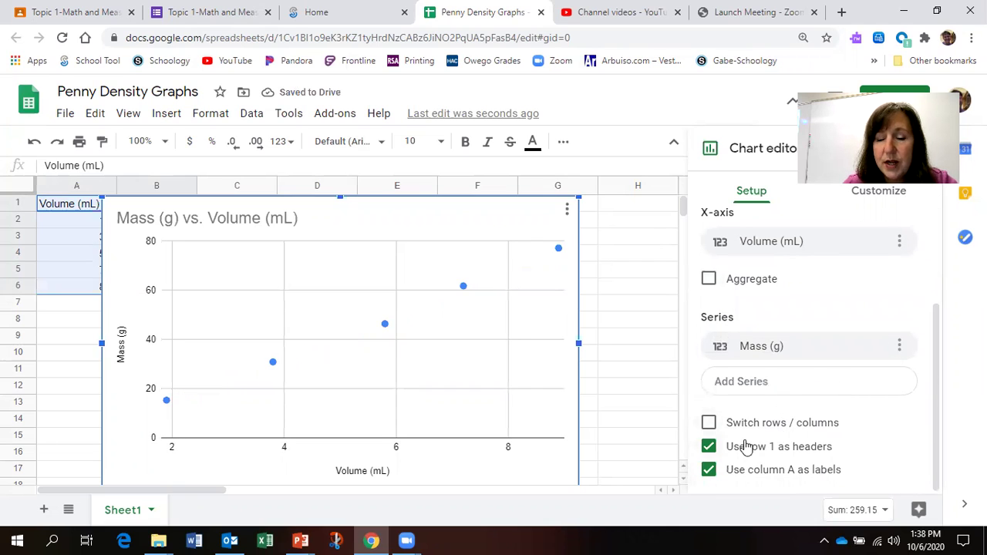
scroll(767, 368, "up", 2)
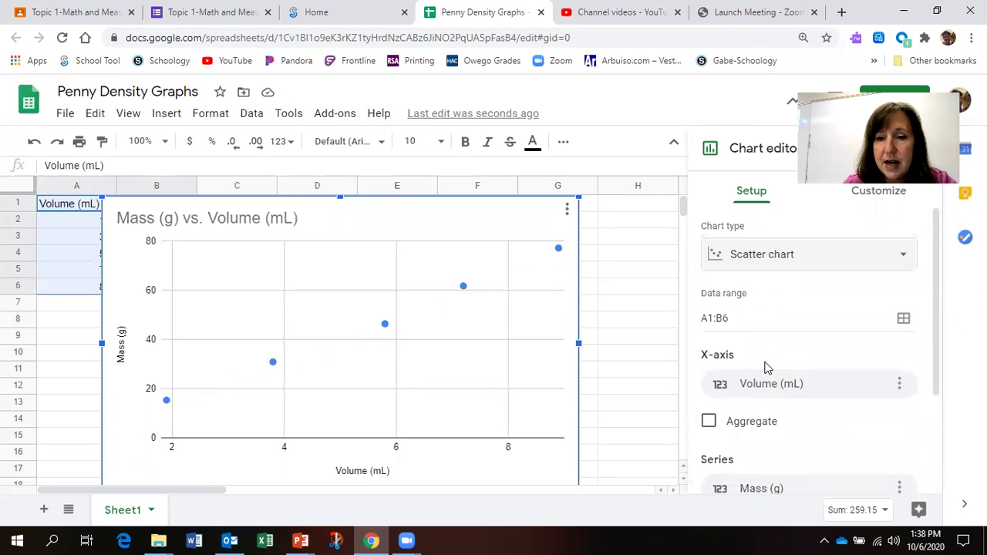
scroll(815, 382, "down", 2)
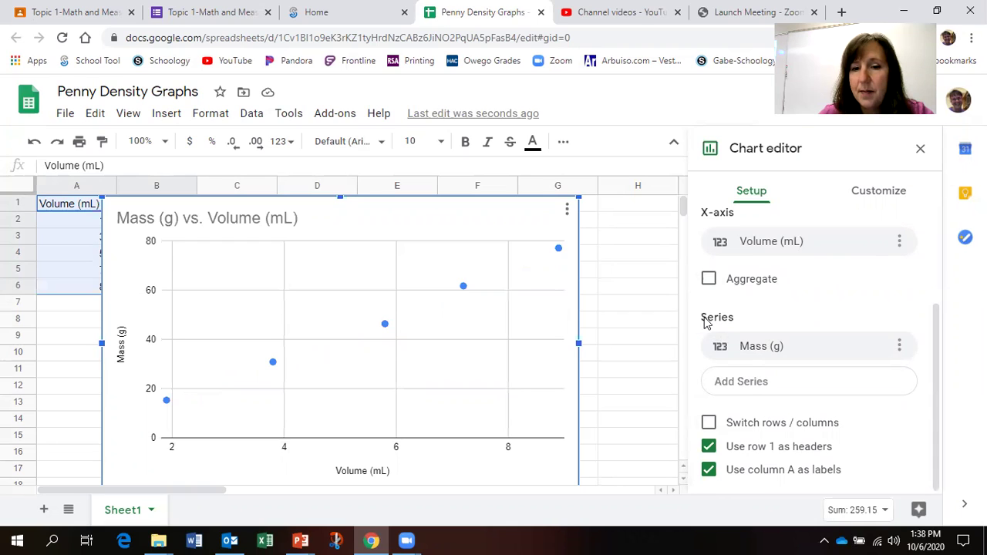
Enable the series trendline, giving a linear fit at 40% opacity and 2px thickness.
left_click(861, 198)
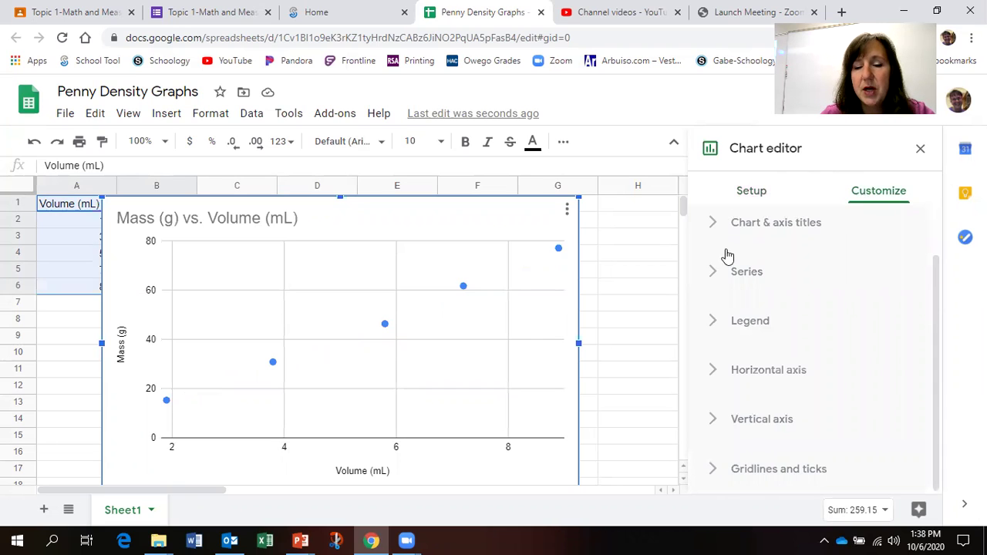
left_click(745, 273)
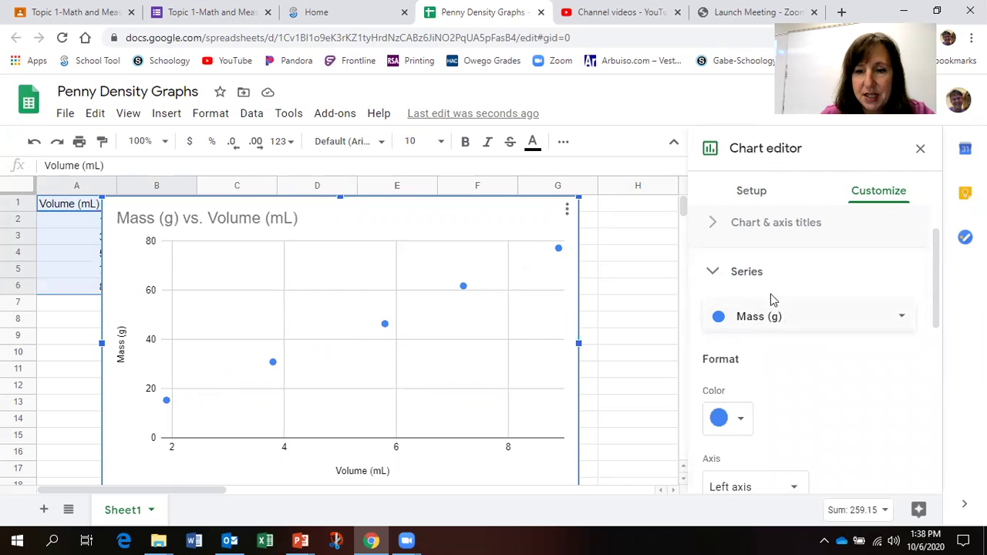
scroll(795, 372, "down", 2)
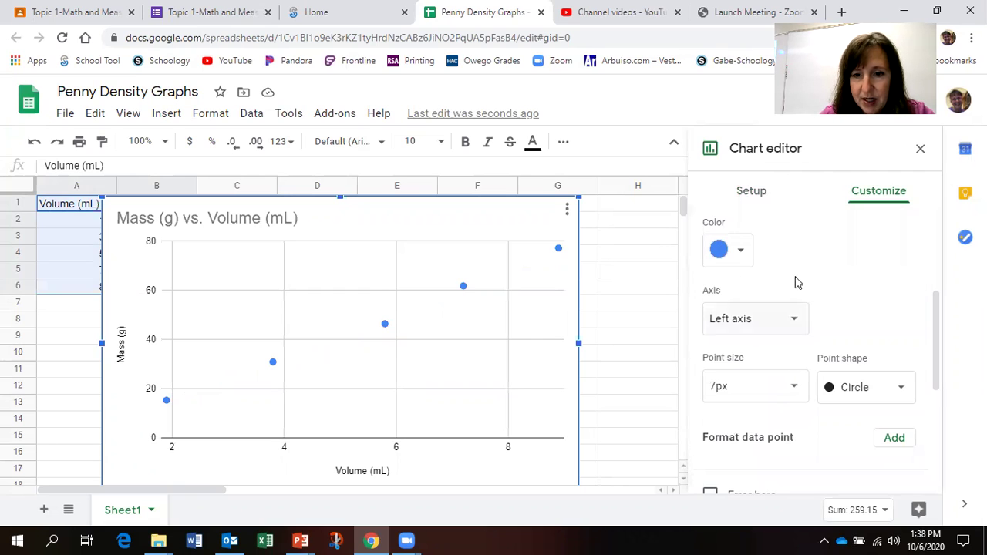
scroll(808, 345, "down", 2)
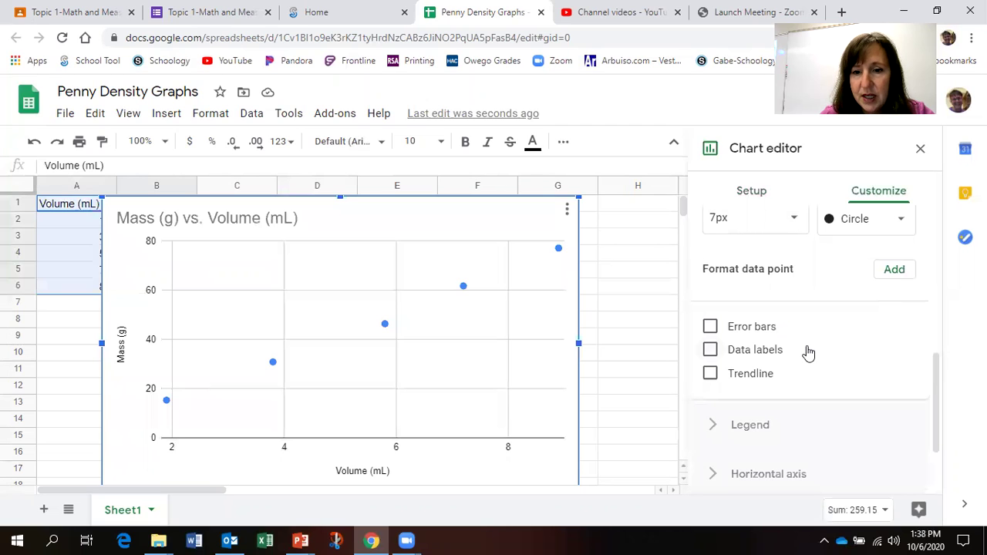
left_click(710, 374)
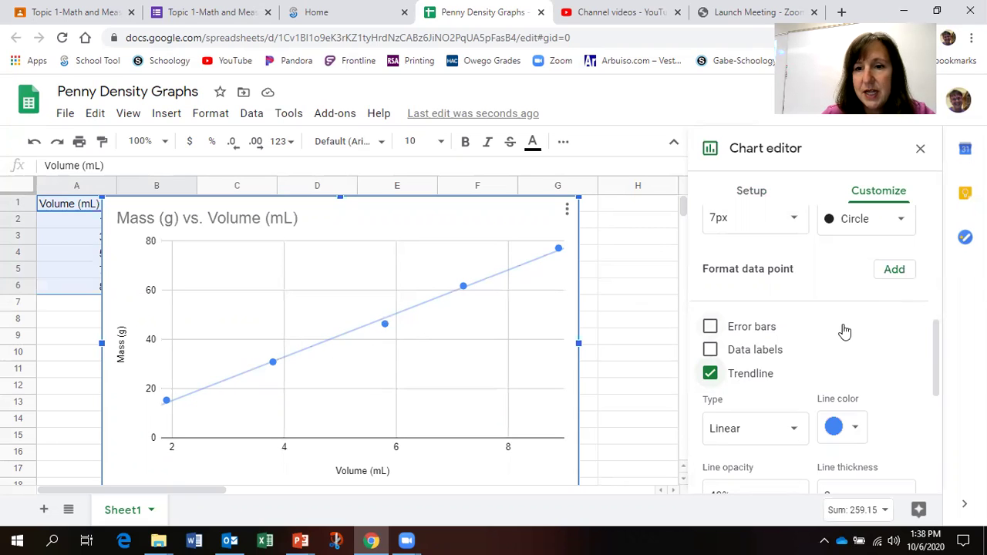
scroll(852, 339, "down", 2)
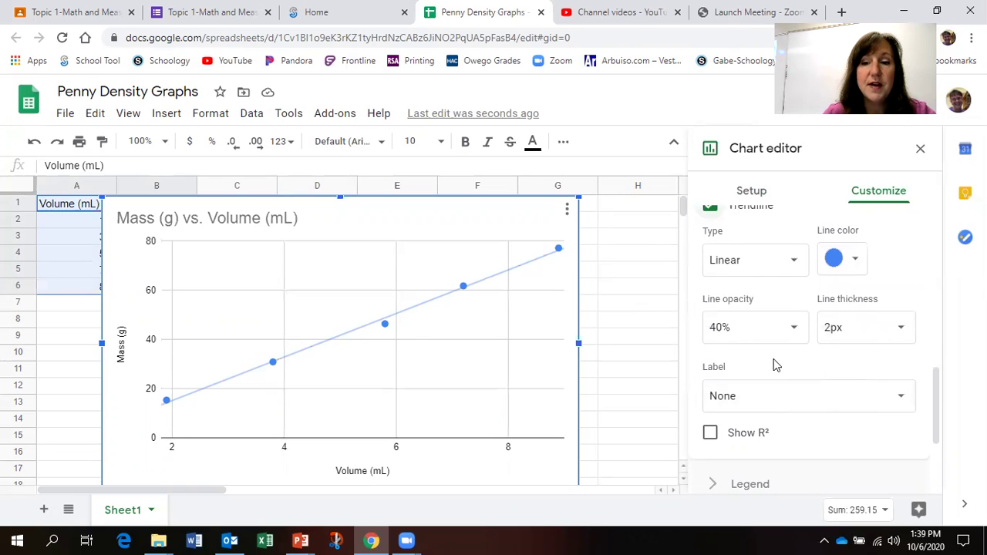
Set the trendline label to Use Equation so 8.85*x + -2.55 appears in the legend.
left_click(739, 401)
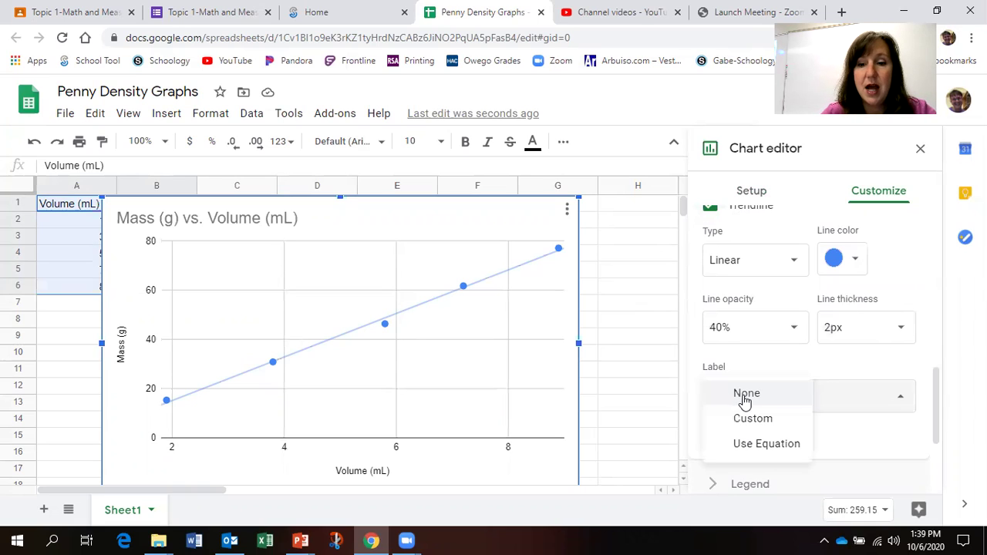
left_click(744, 445)
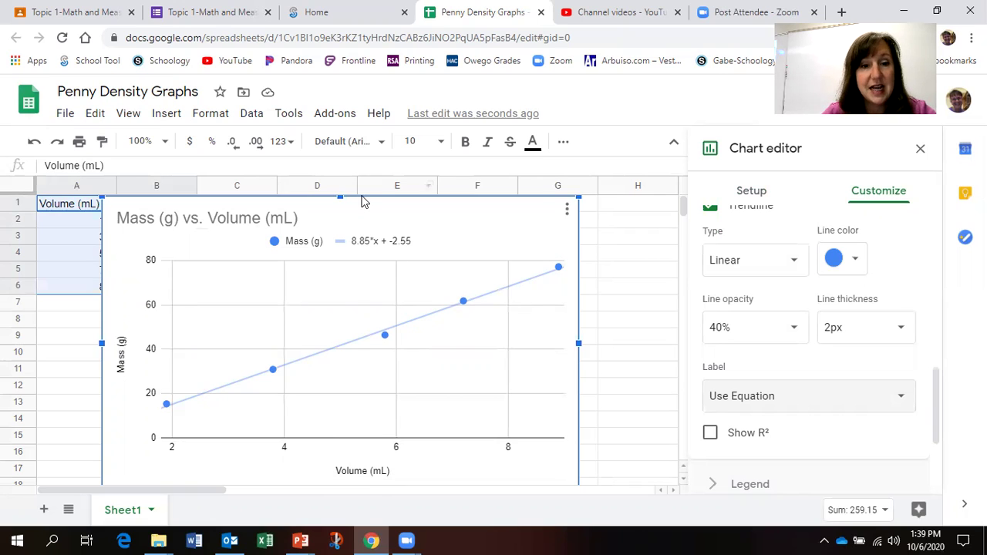
Move the chart below the data and append '-Pre-1982 Pennies' to its title.
left_click_drag(369, 205, 310, 336)
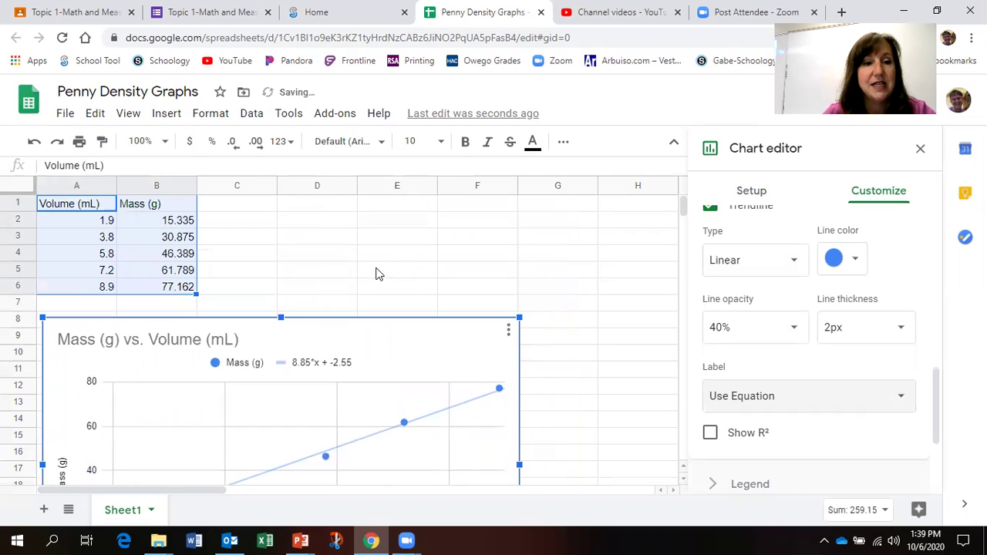
left_click(240, 342)
scroll(240, 342, "down", 3)
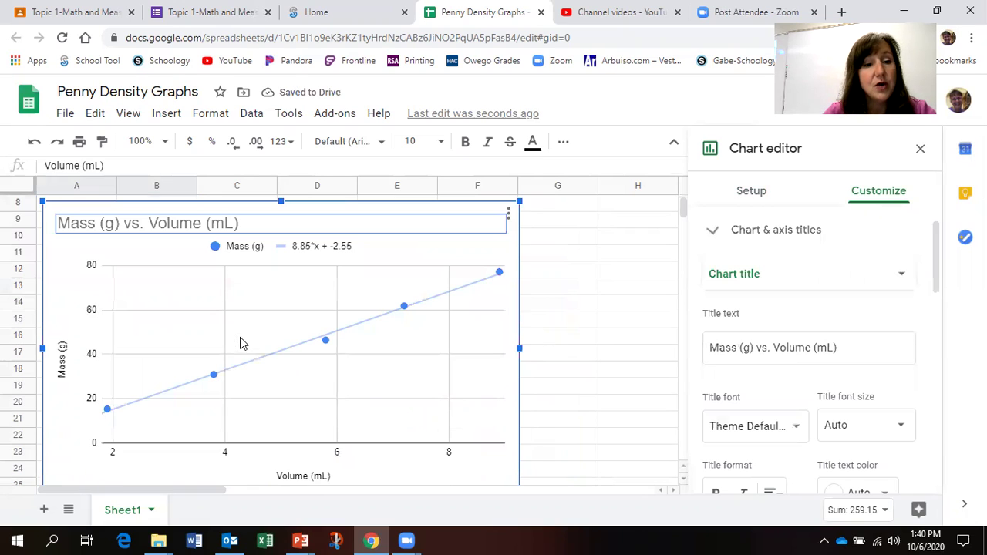
left_click(242, 223)
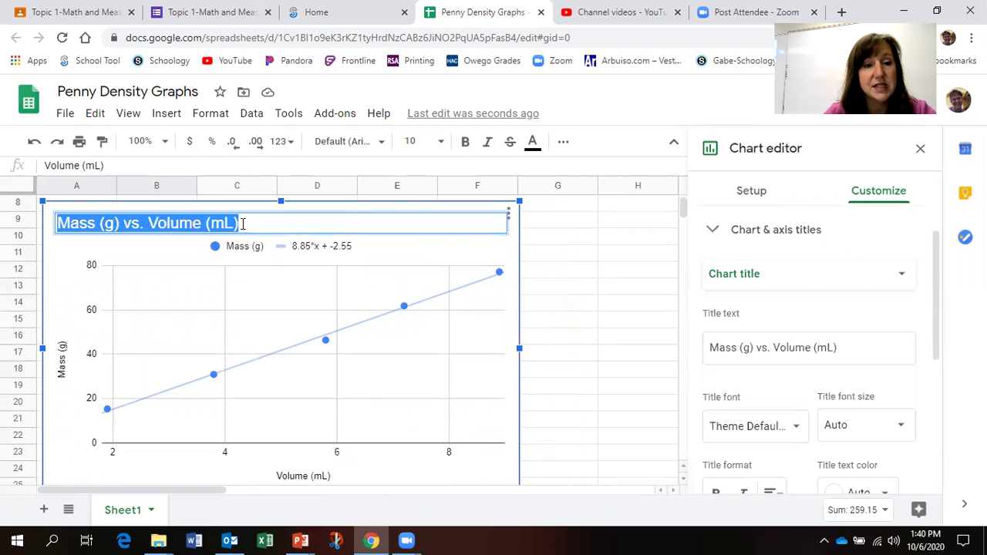
left_click(242, 224)
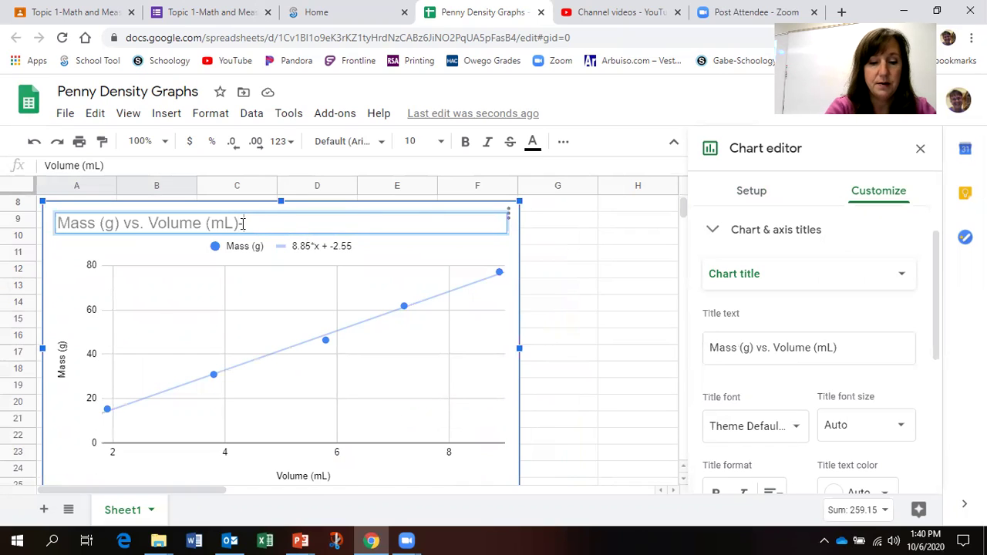
type("Pre")
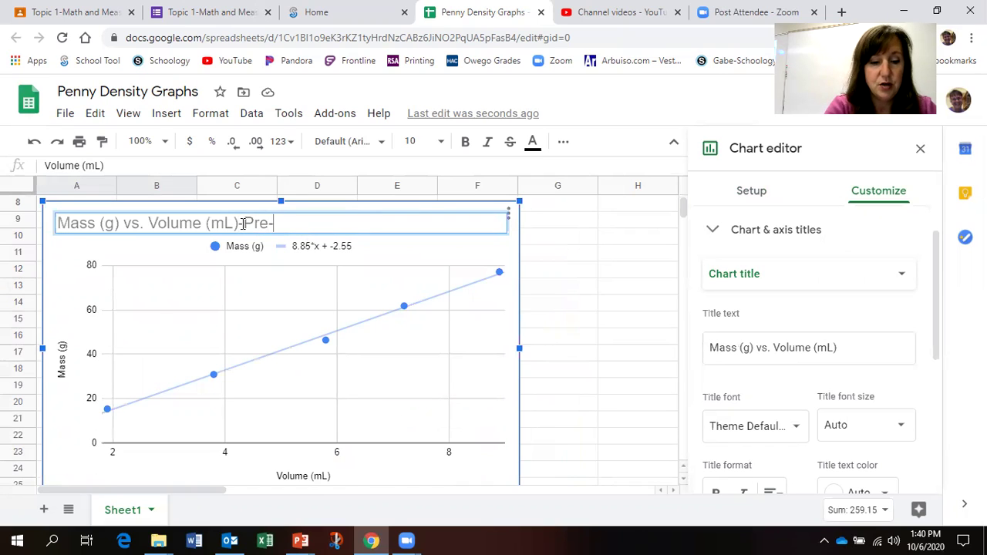
type("-1982")
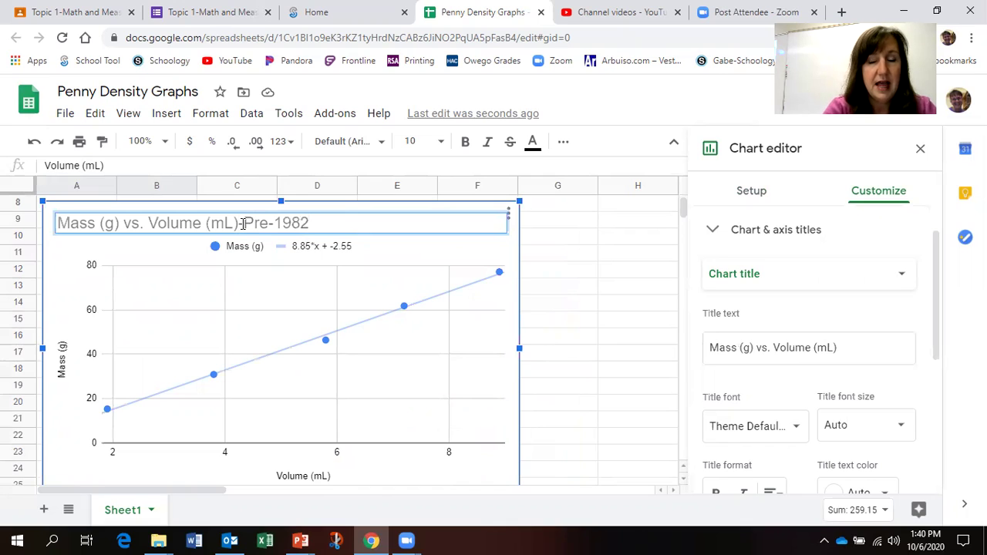
type(" Pe")
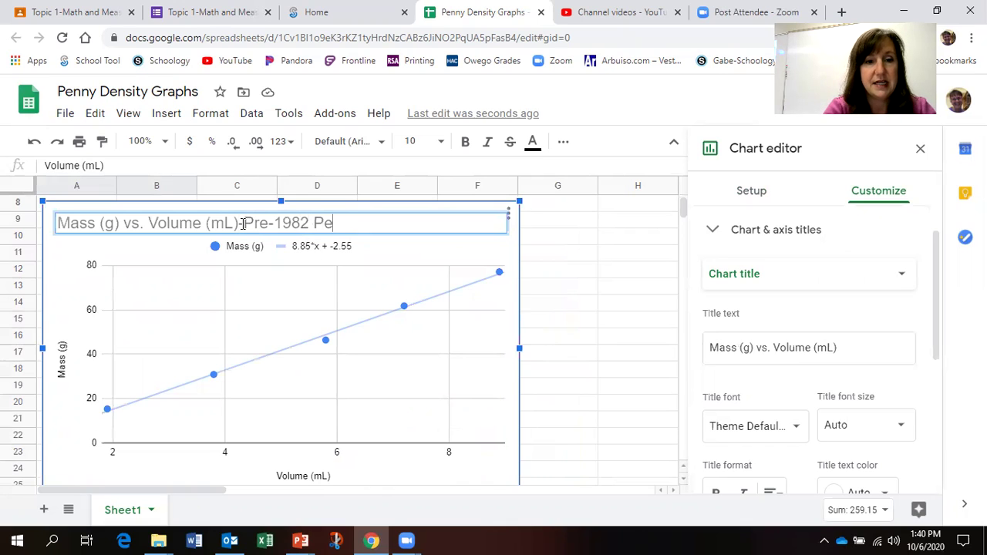
type("nnies")
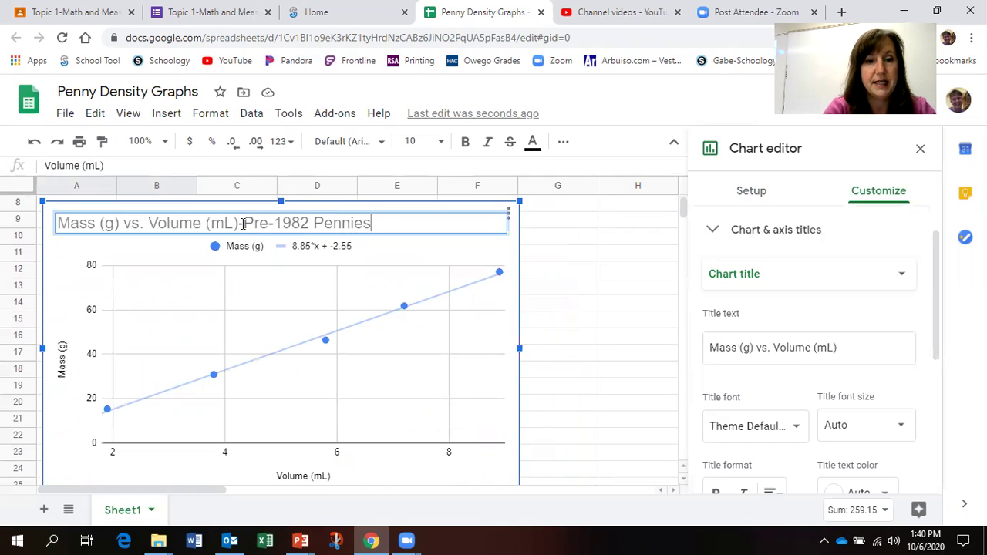
left_click(623, 286)
Add headers Volume (mL) and Mass (g) in D1:E1 and volumes 1.6, 3.3, 5.1, 6.9, 7.7 in D2:D6.
scroll(549, 307, "up", 3)
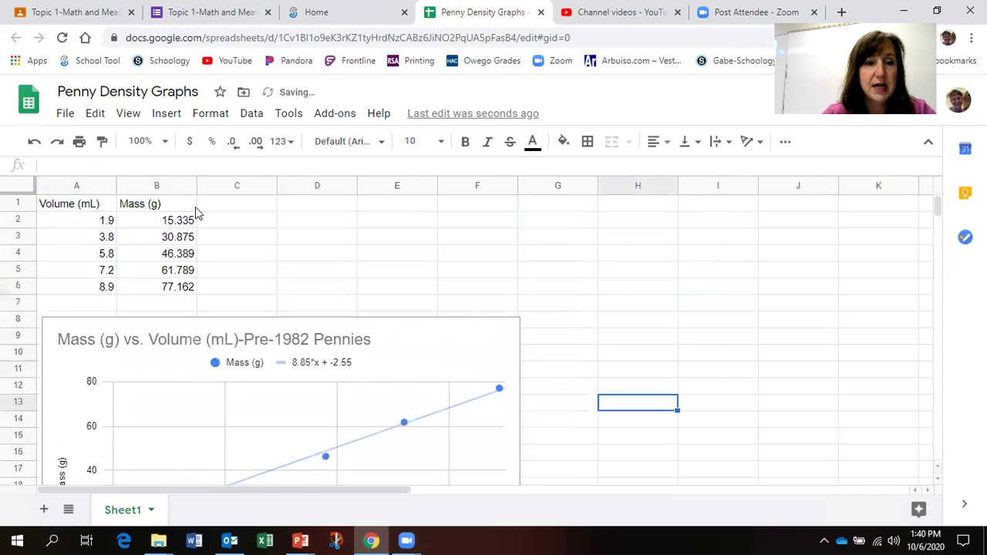
left_click(301, 205)
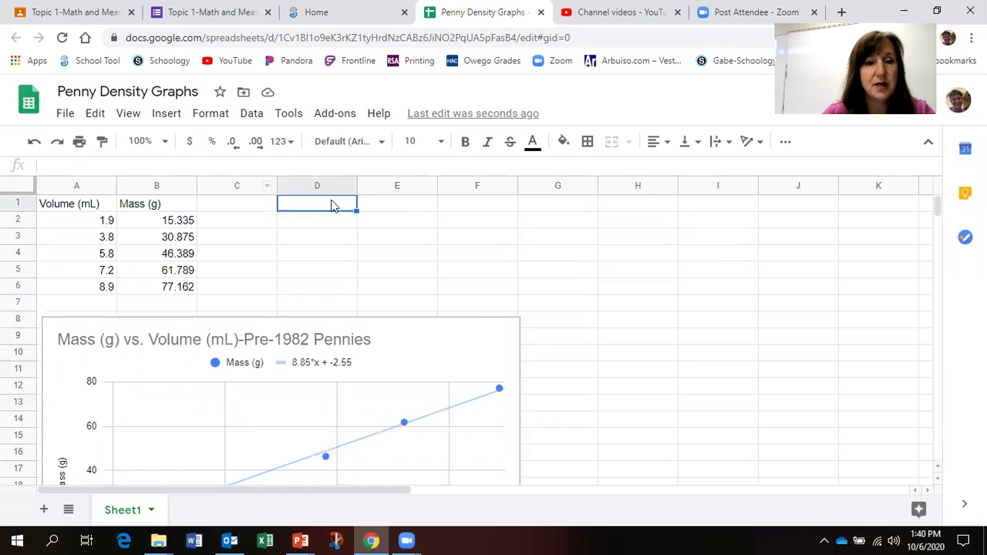
type("Vol")
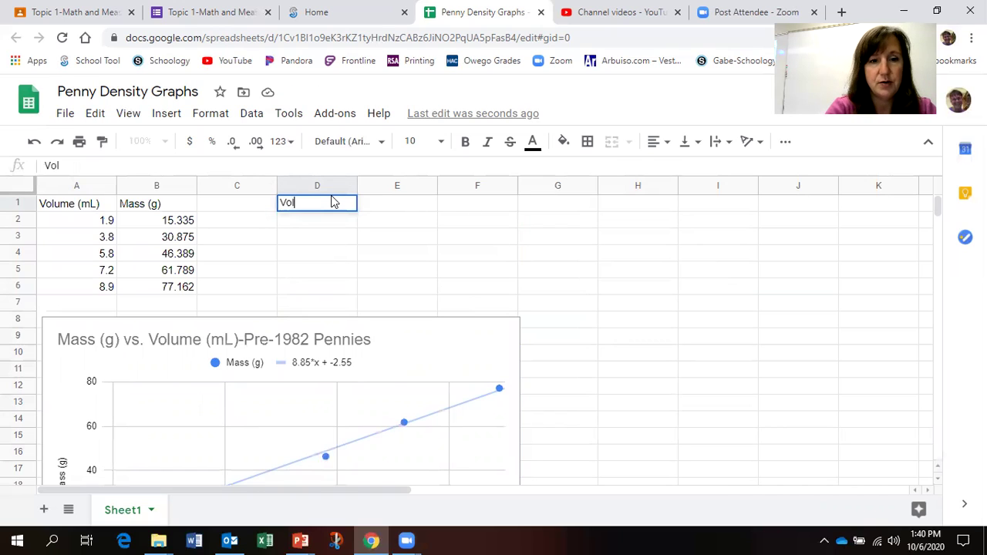
type("ume")
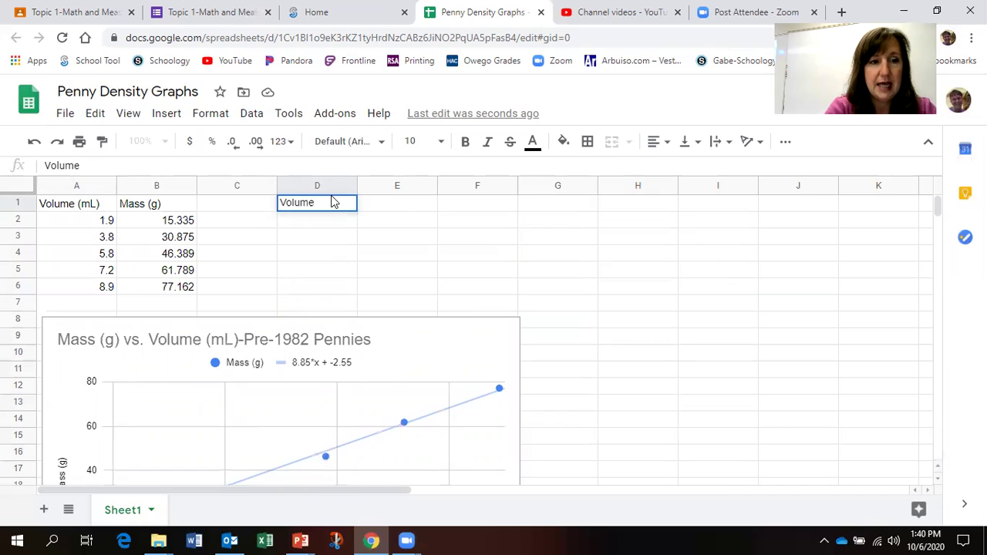
type(" (mL")
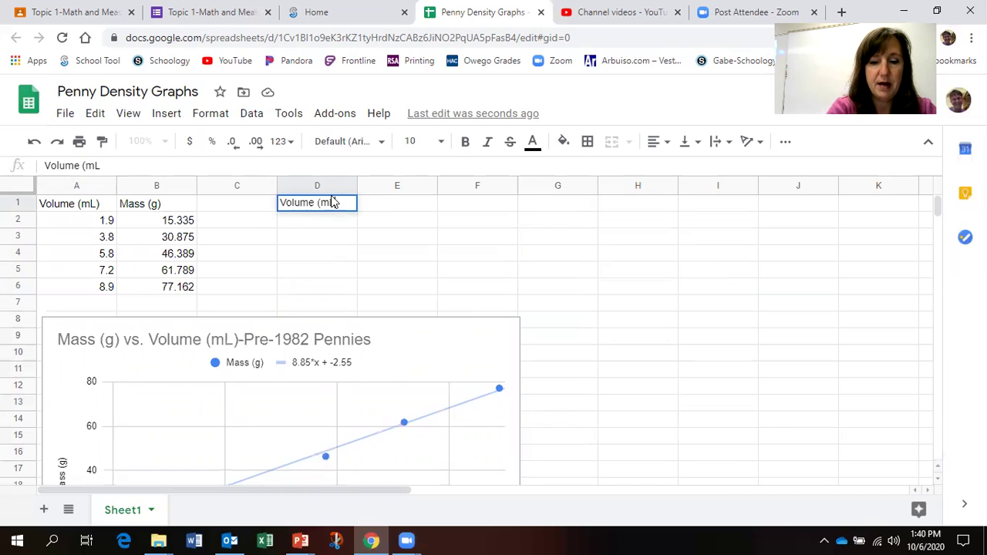
left_click(393, 206)
type("Mass (g")
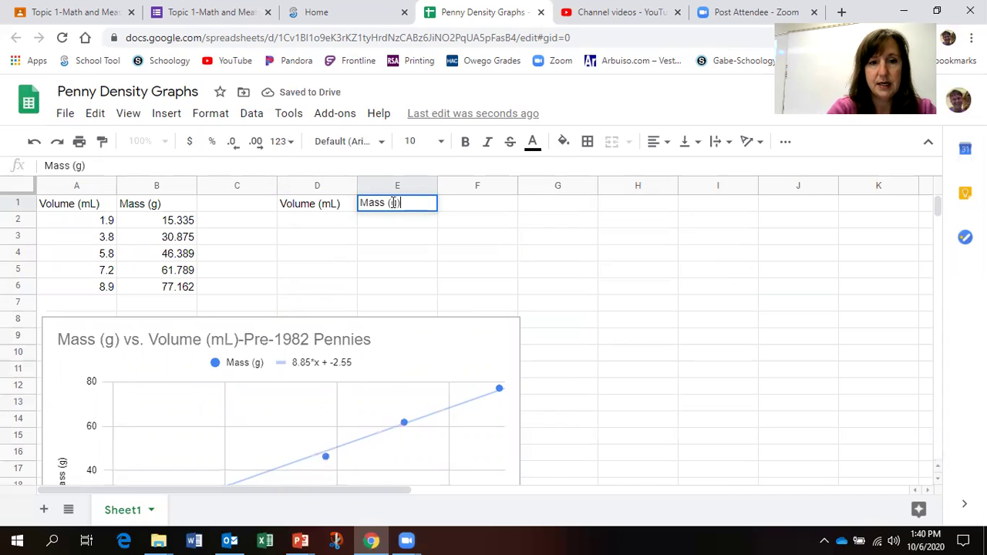
left_click(335, 222)
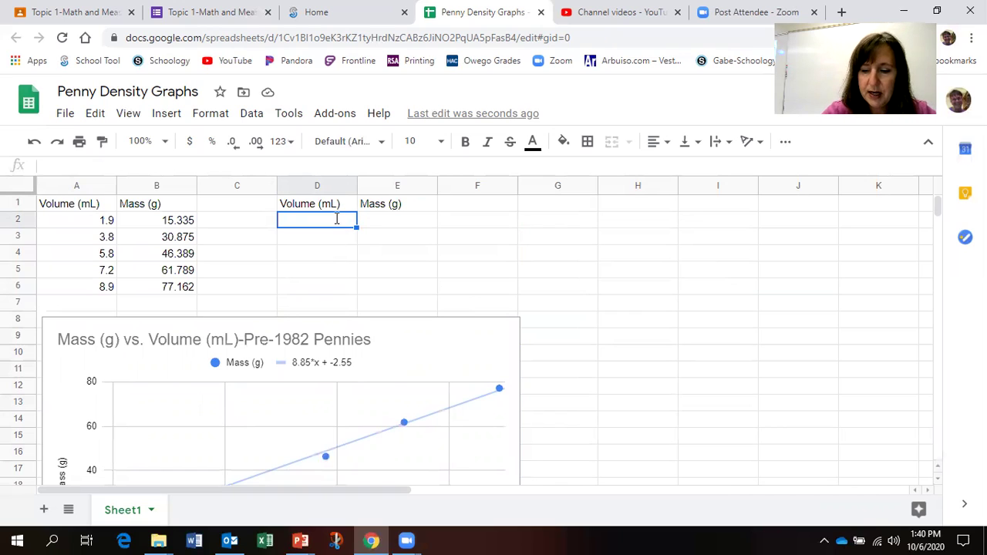
type("1.6")
key("Return")
type("3.3")
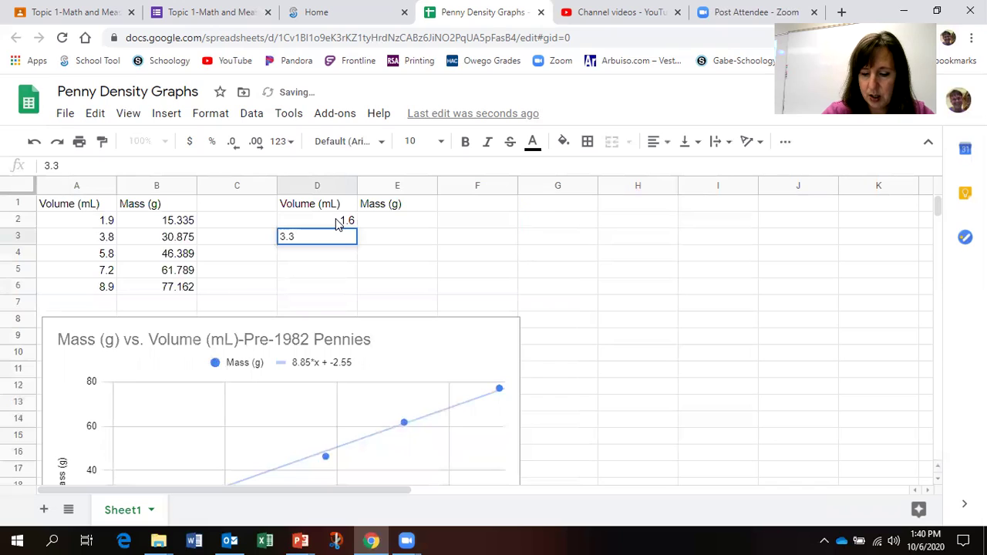
key("Return")
type("5.1")
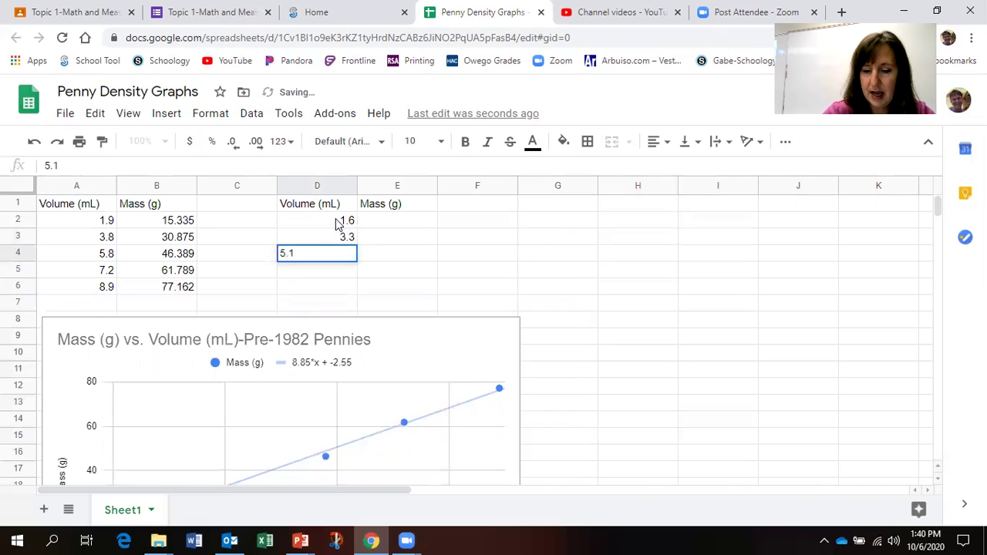
key("Return")
type("6.9")
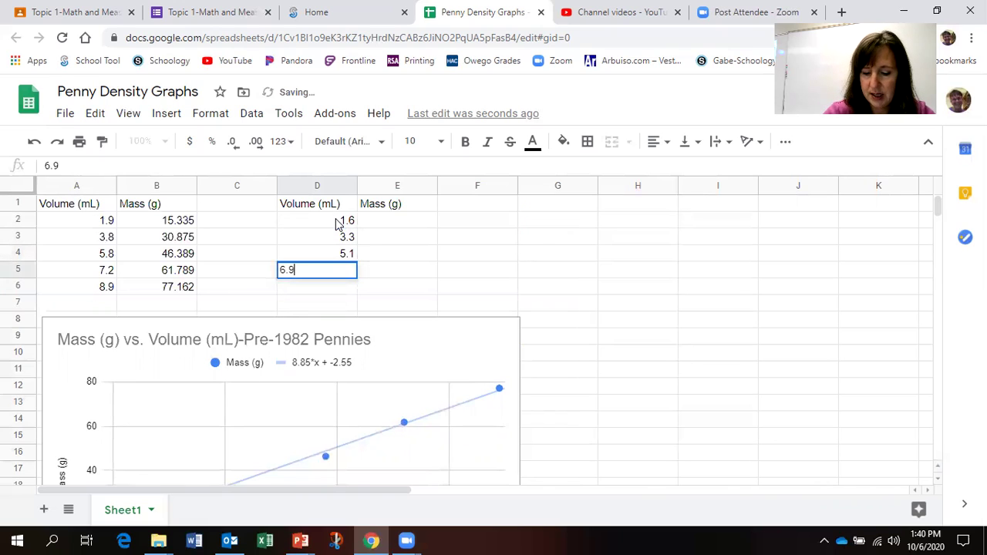
key("Return")
type("7.7")
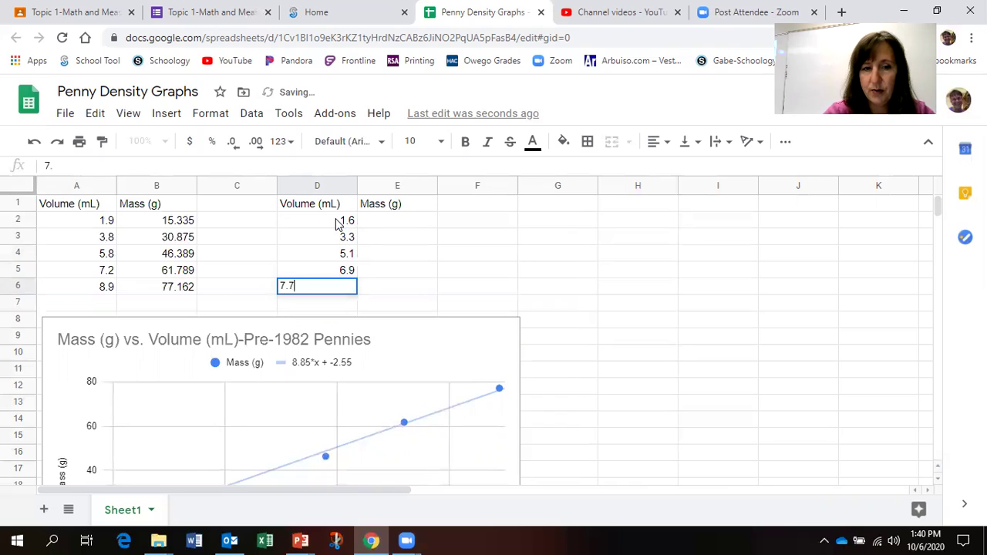
Fill E2:E6 with masses 12.58, 25.111, 37.621, 50.754 and 63.278.
left_click(389, 216)
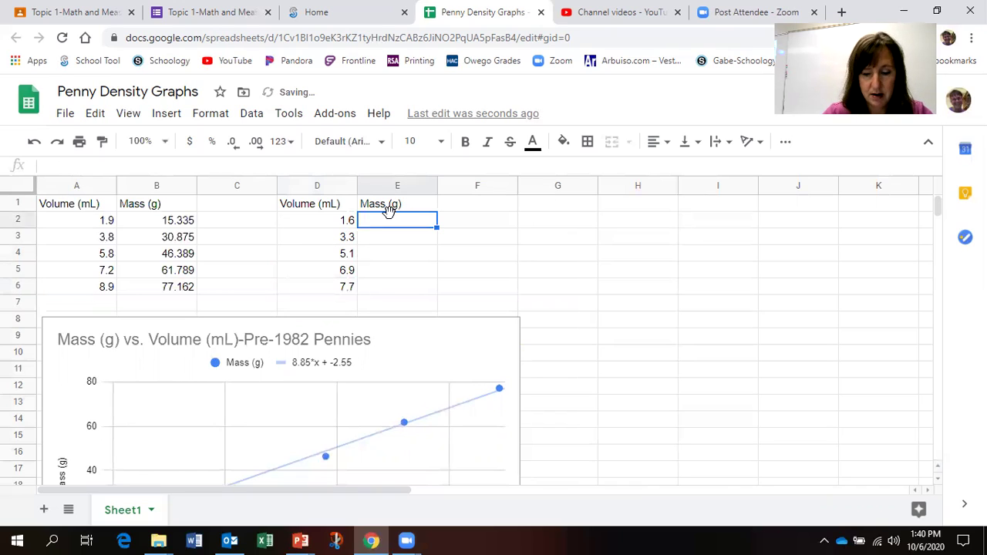
type("12.580")
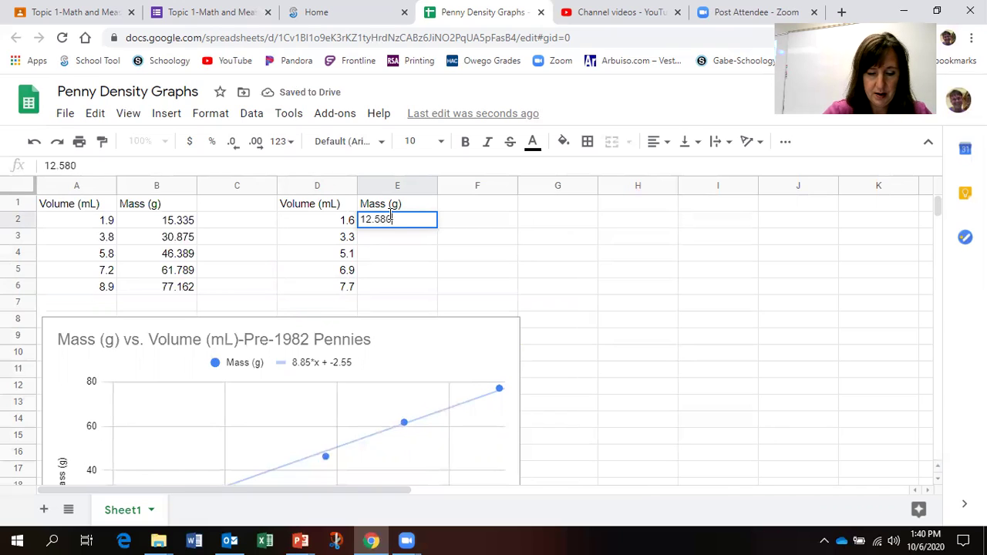
key("Return")
type("25.111")
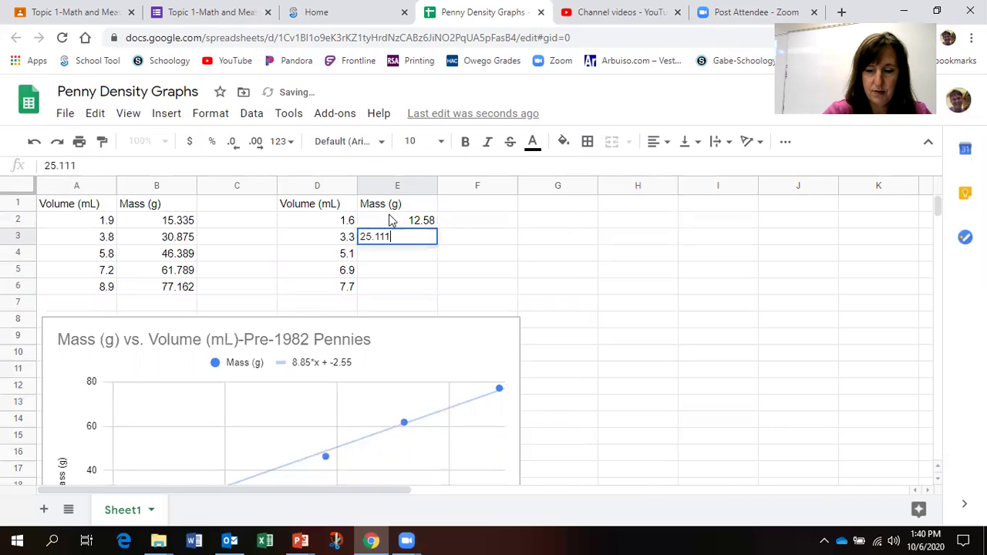
key("Return")
type("3")
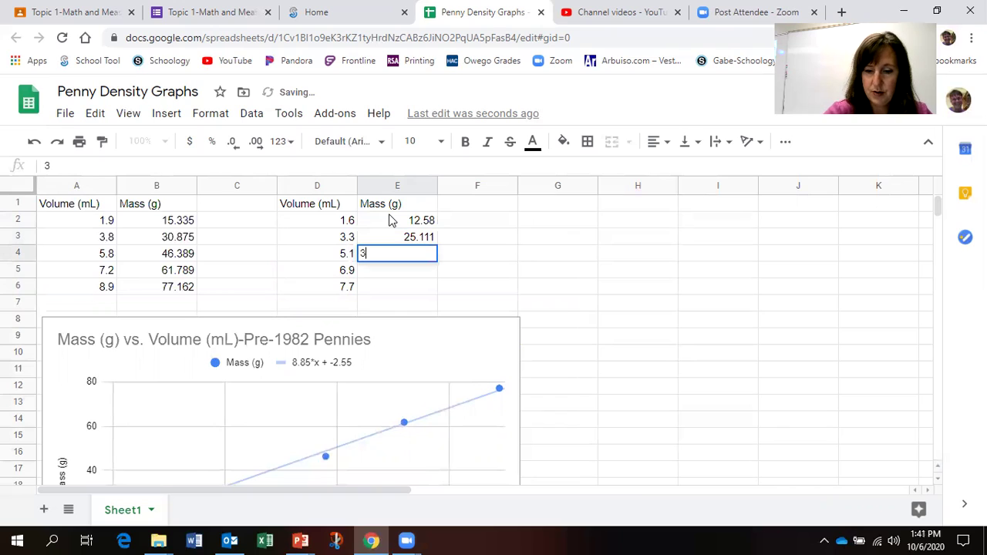
type("7.621")
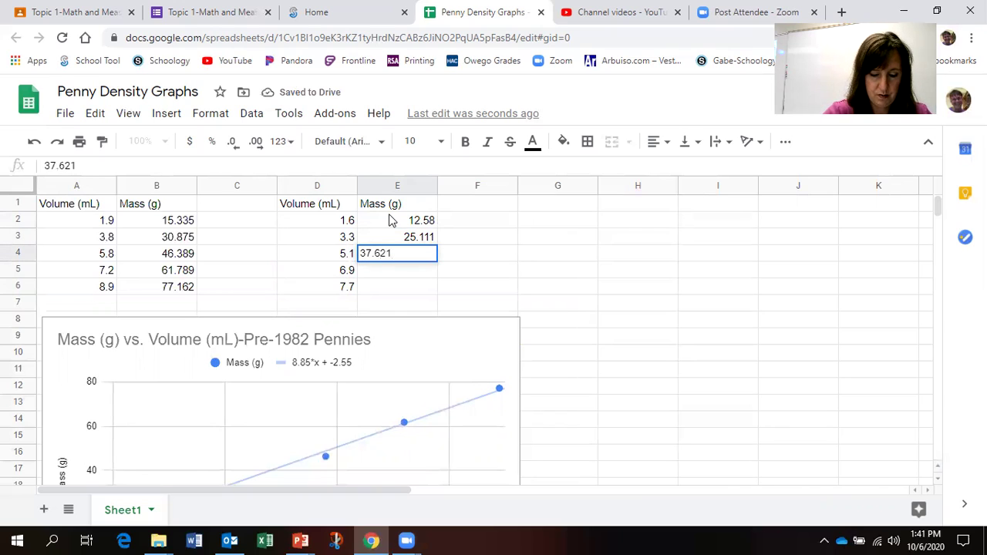
key("Return")
type("5")
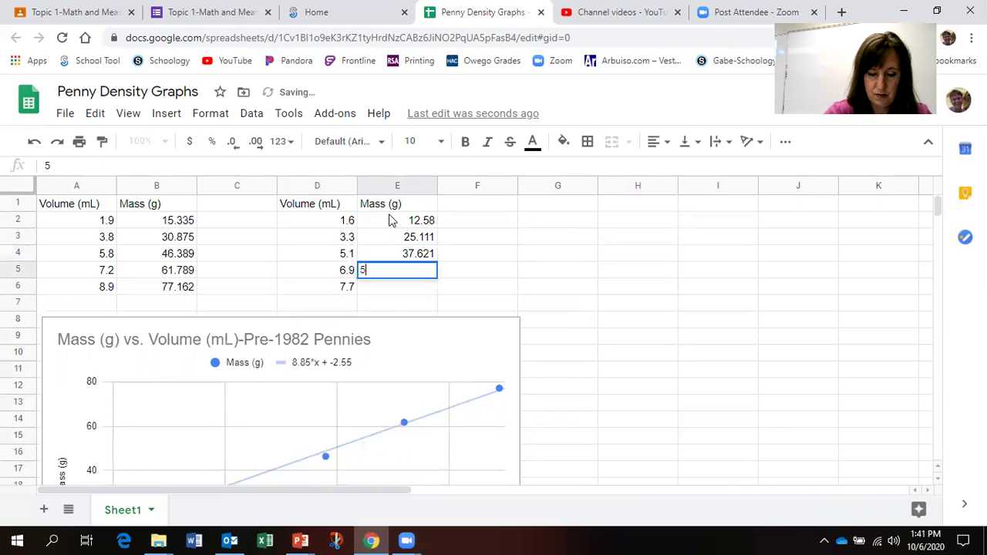
type("0.754")
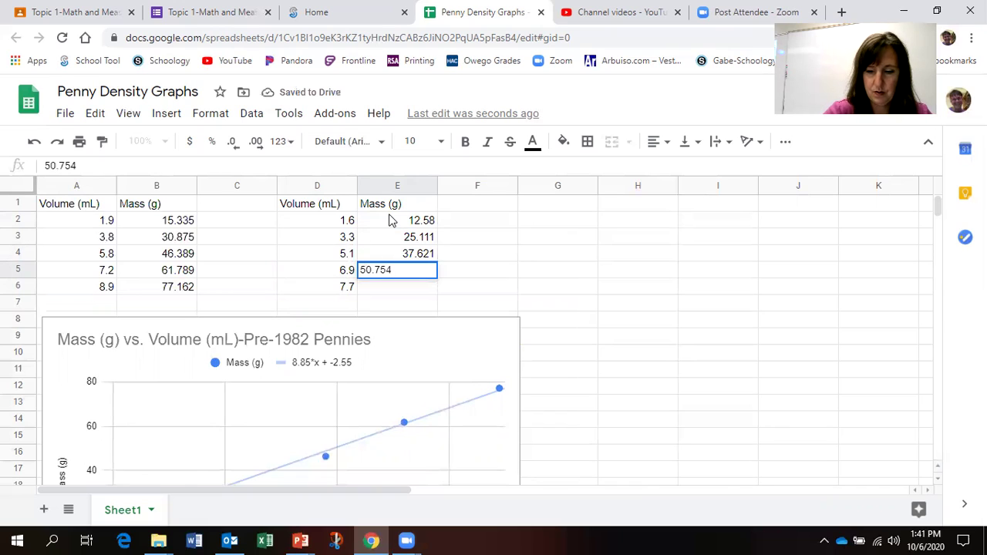
key("Return")
type("63.")
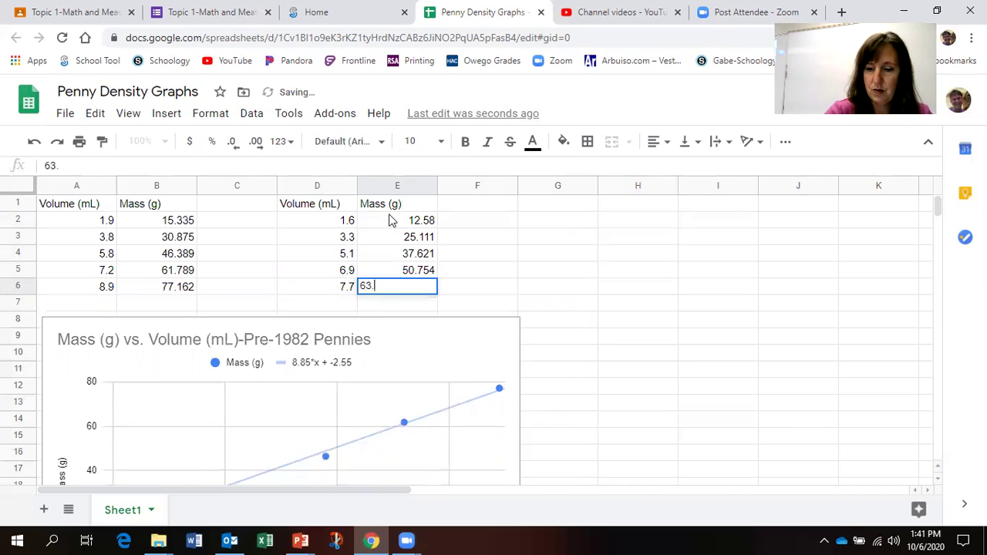
type("278")
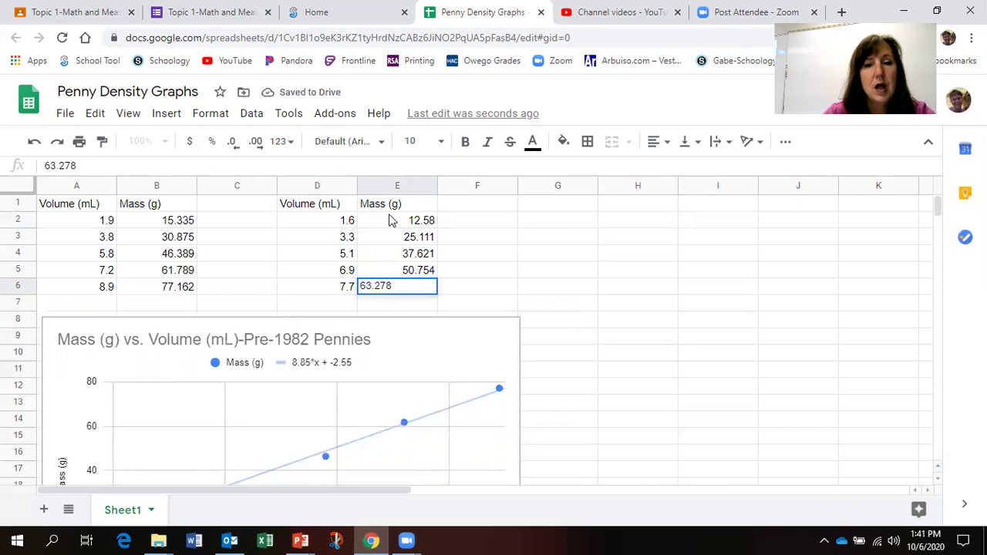
left_click(490, 223)
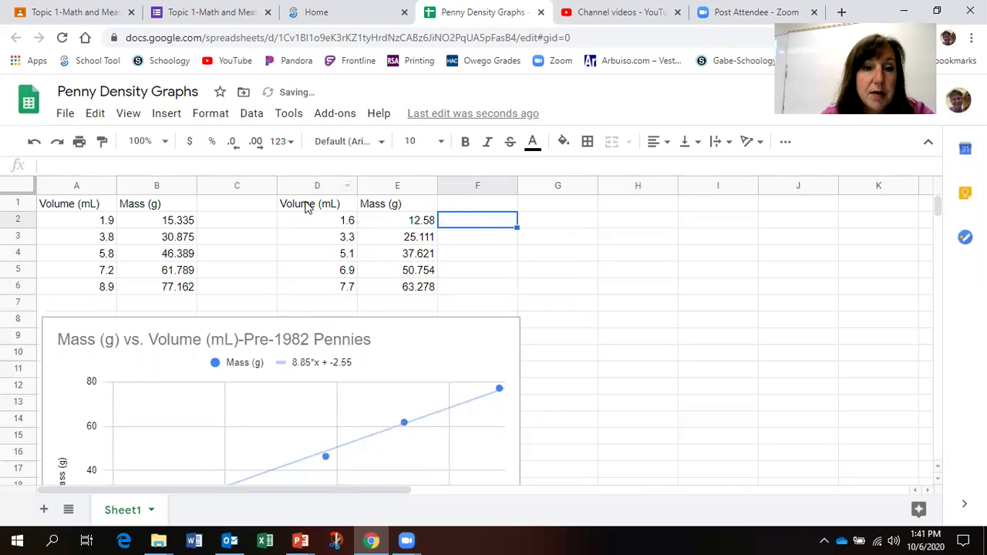
Insert a chart from the new D1:E6 table.
left_click_drag(308, 205, 407, 293)
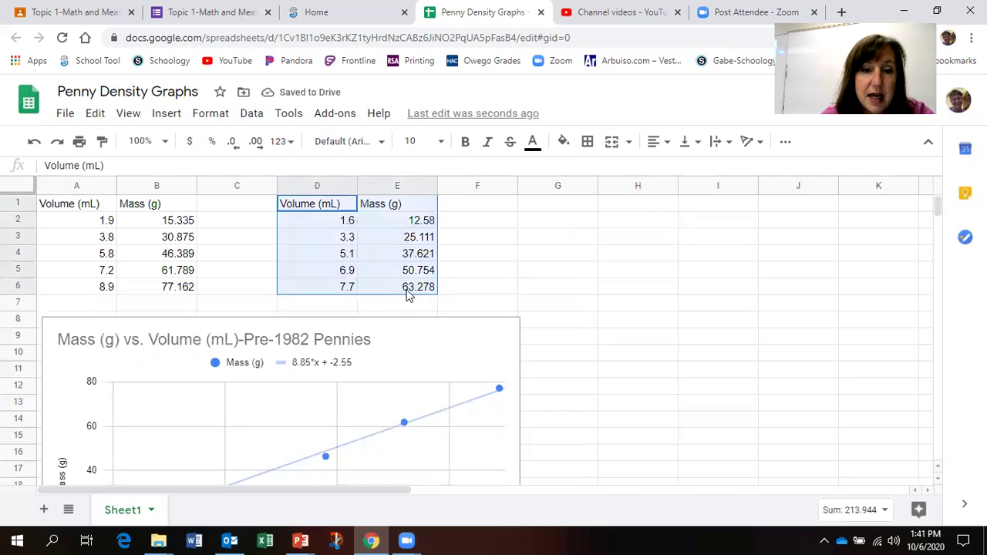
left_click(166, 115)
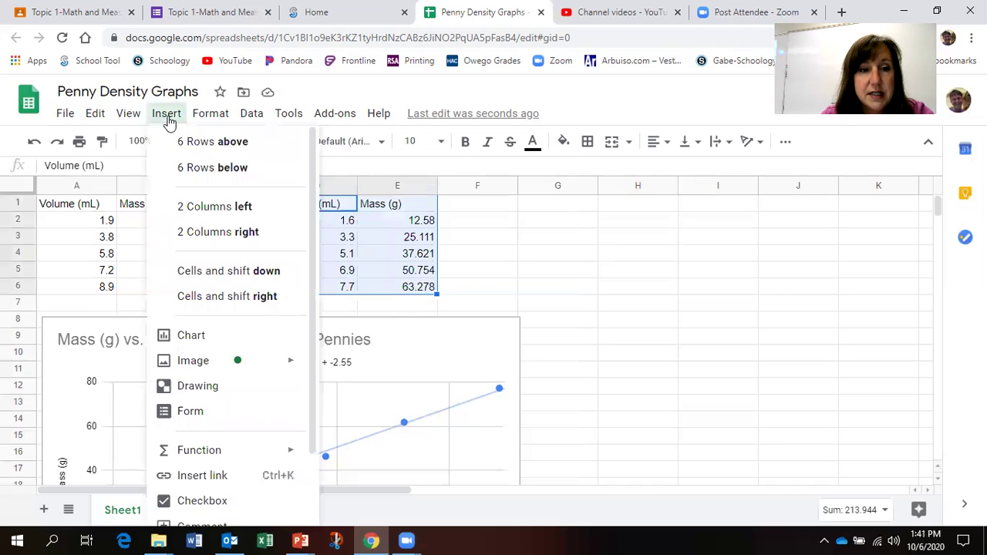
left_click(273, 344)
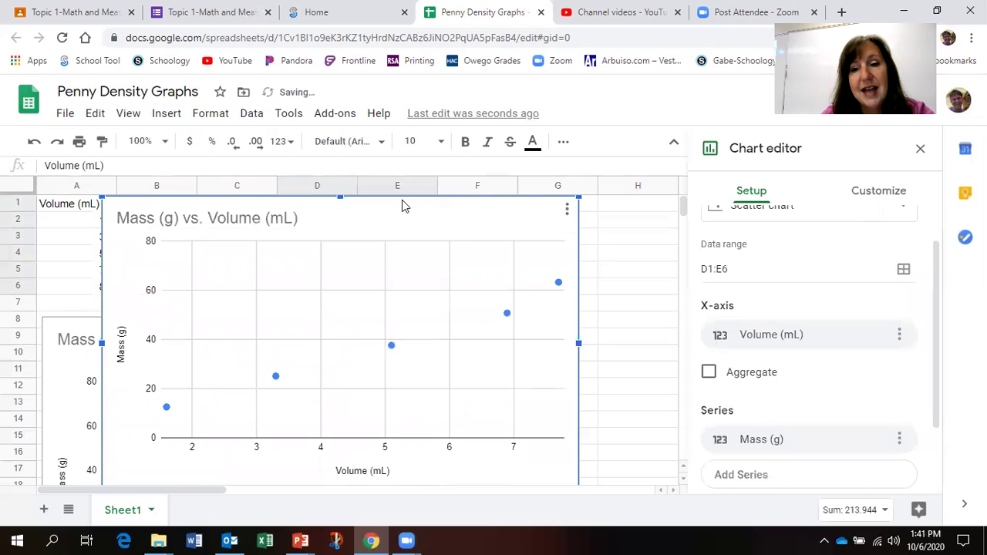
Drag the new chart down and right so it no longer covers the data table.
left_click_drag(419, 209, 514, 238)
scroll(367, 258, "down", 1)
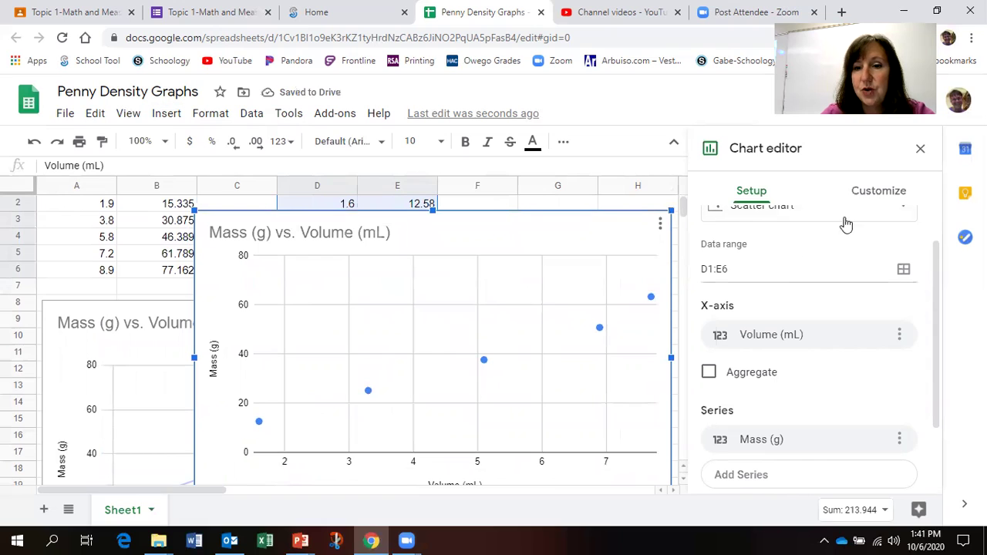
scroll(830, 302, "down", 2)
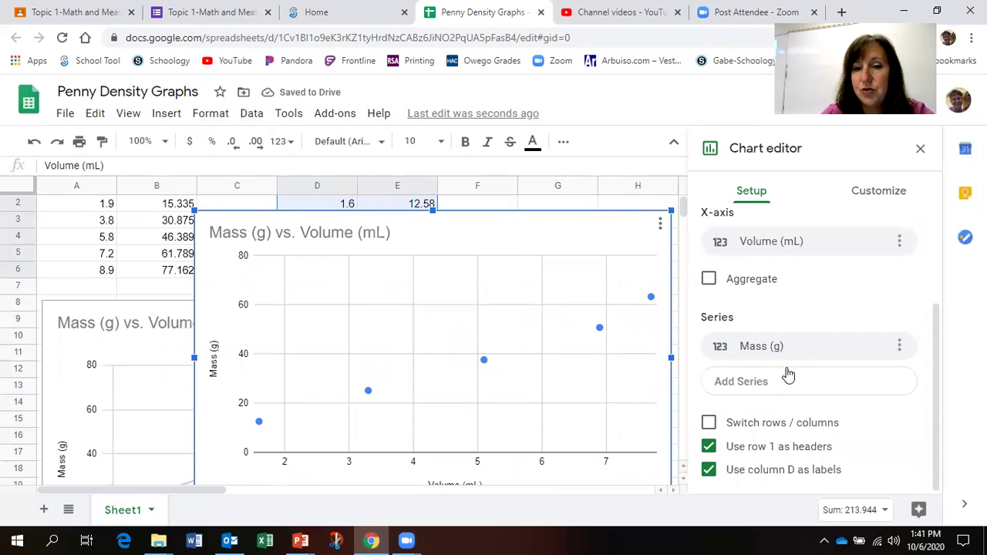
scroll(784, 430, "up", 2)
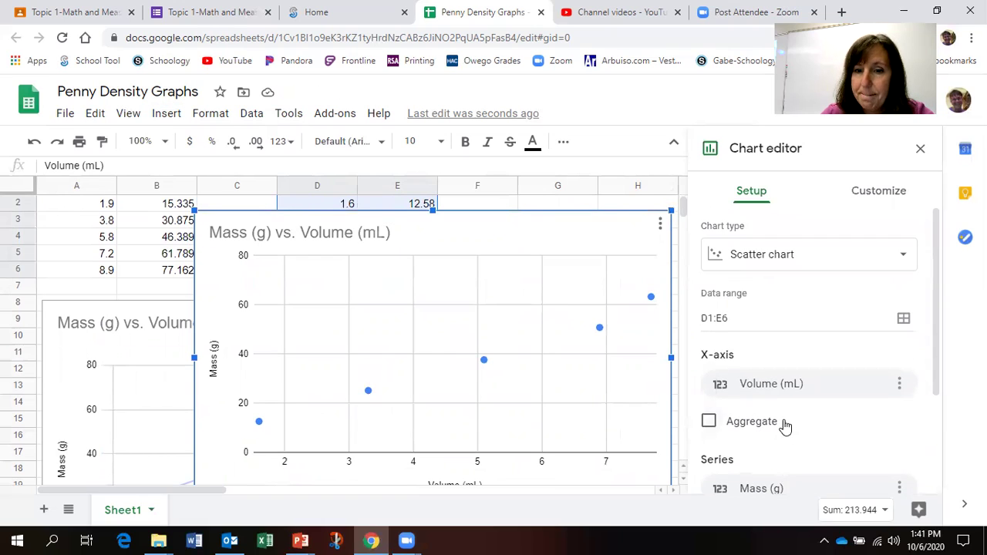
Turn on the series trendline and label it with its equation, 7.93*x + -1.12.
left_click(866, 202)
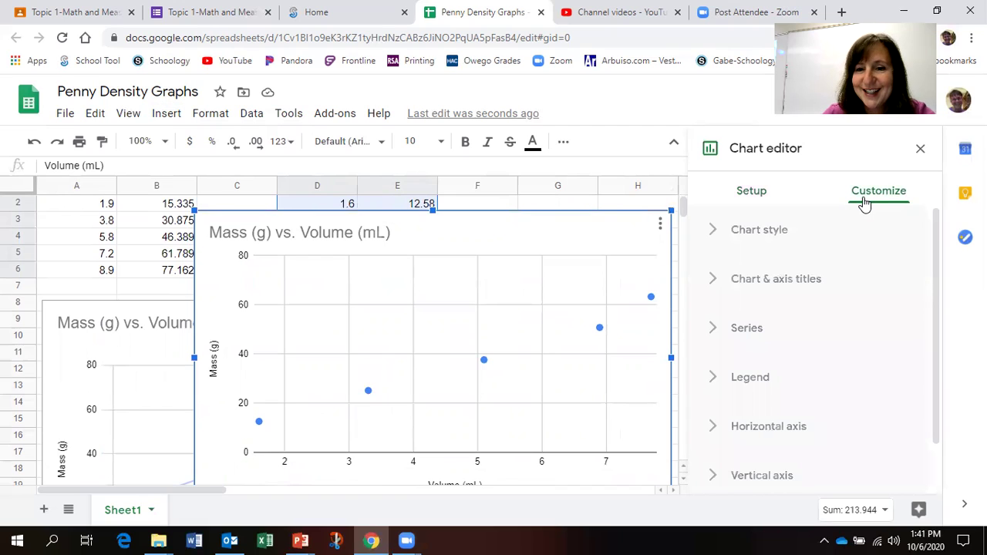
left_click(755, 337)
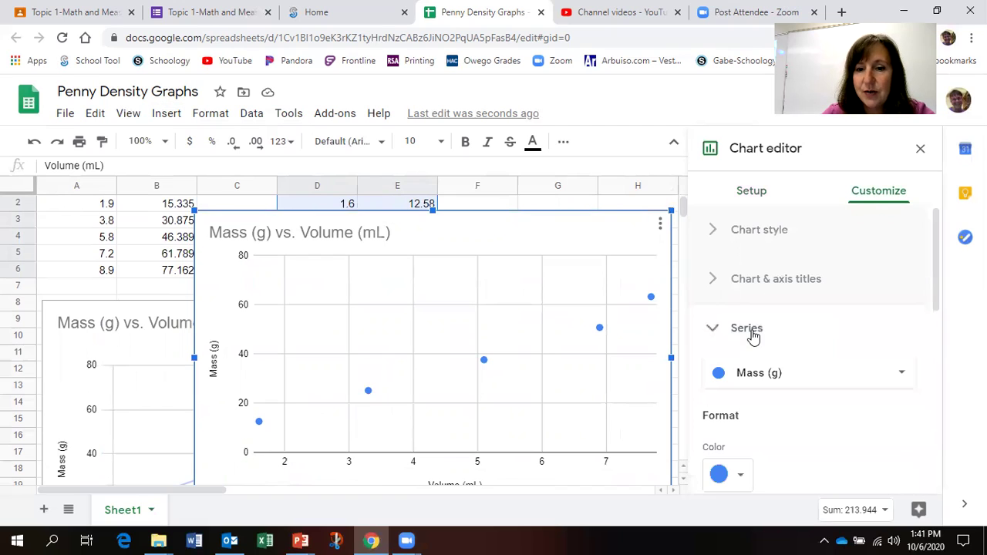
scroll(781, 358, "down", 2)
scroll(781, 358, "down", 2)
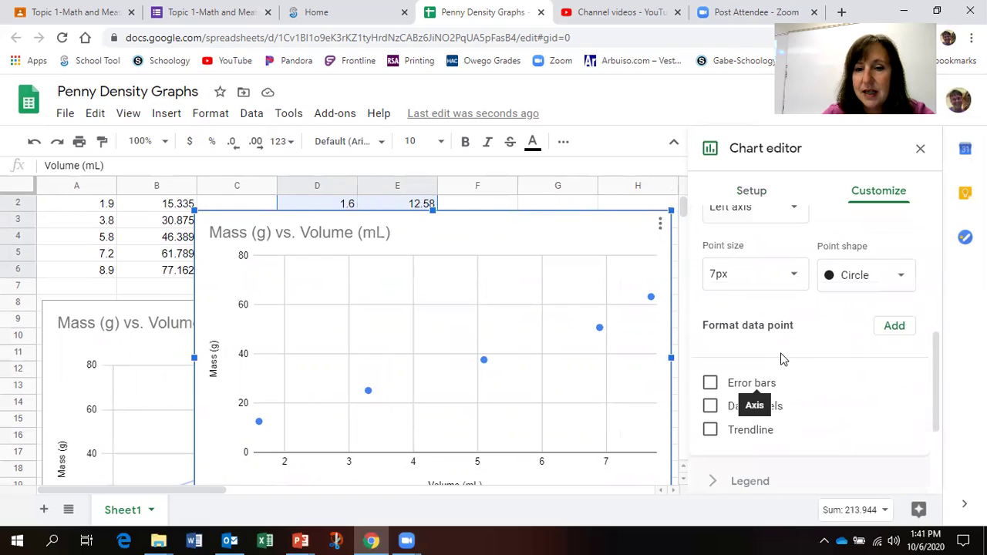
left_click(709, 431)
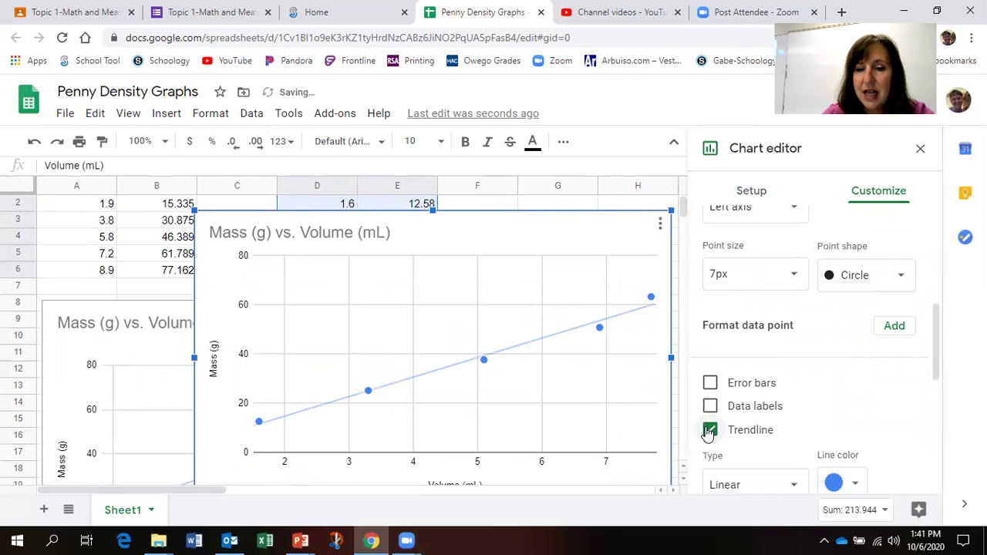
scroll(799, 421, "down", 2)
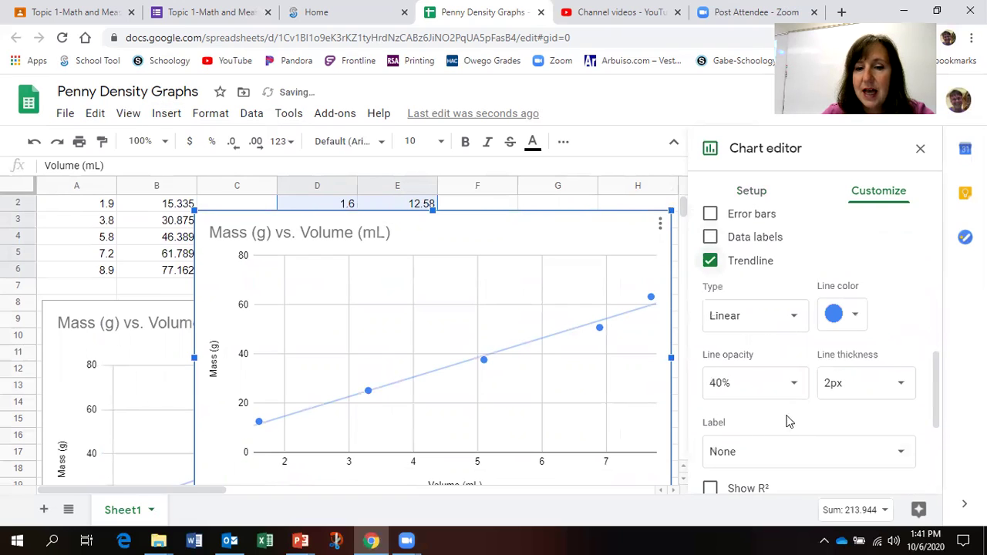
left_click(778, 455)
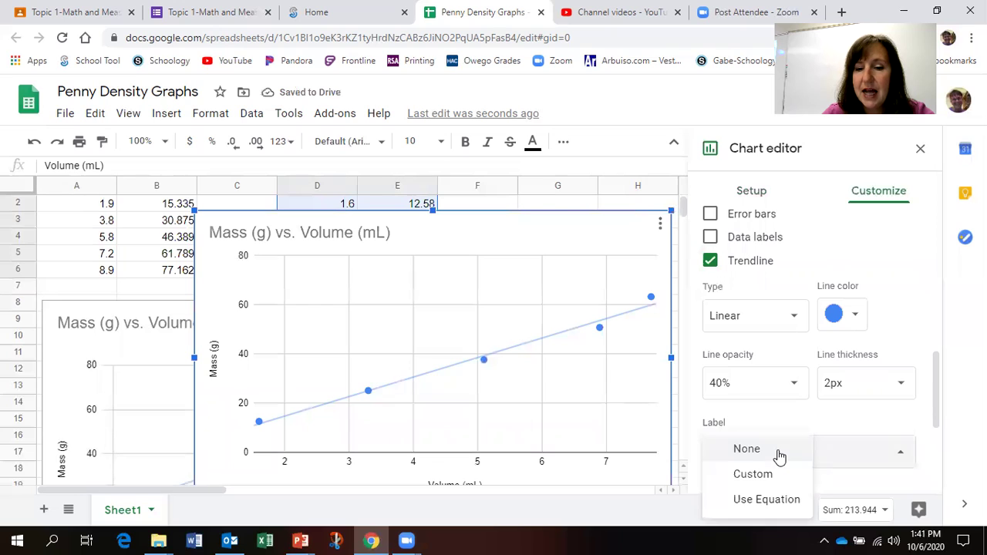
left_click(790, 499)
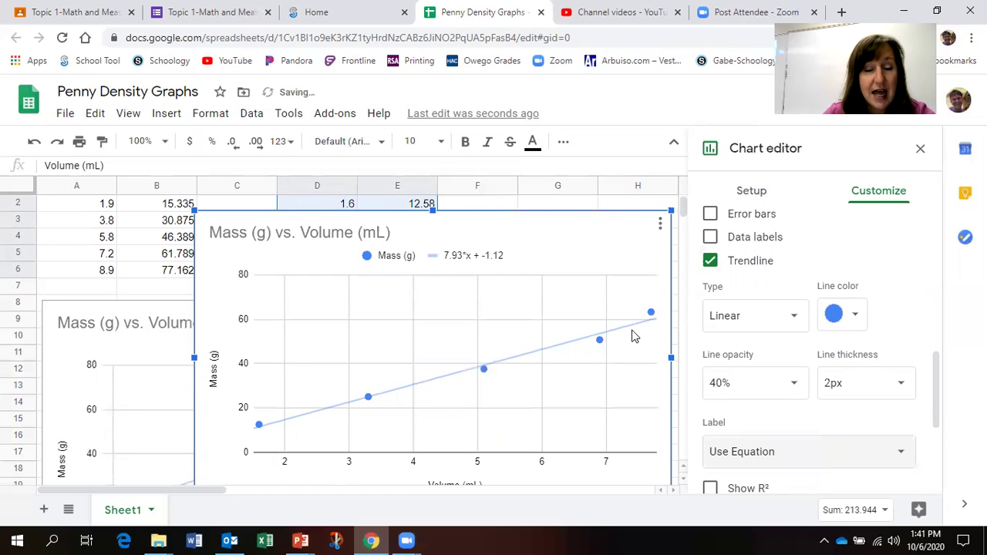
Append 'Post 1983-Pennies' to the end of the second chart's title.
left_click(392, 231)
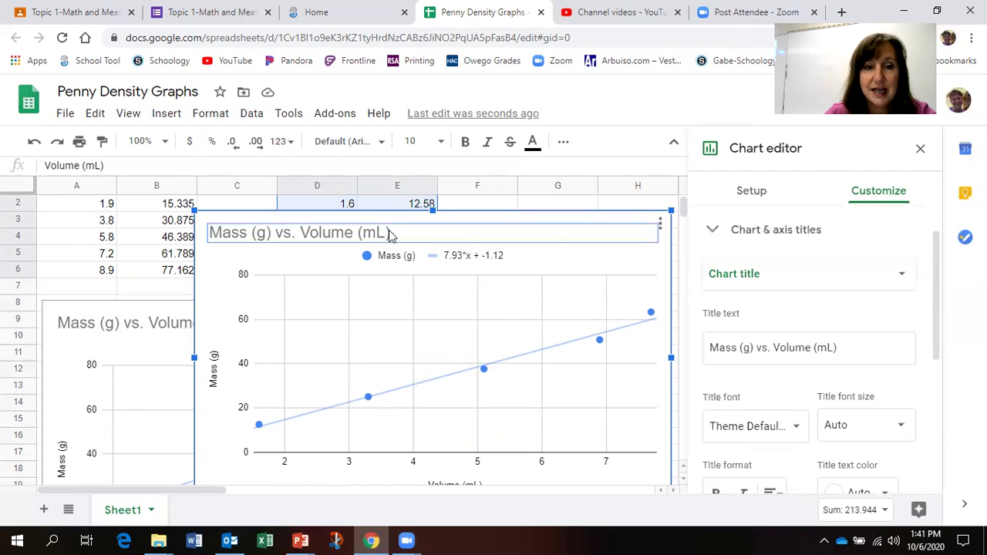
left_click(389, 233)
double_click(392, 232)
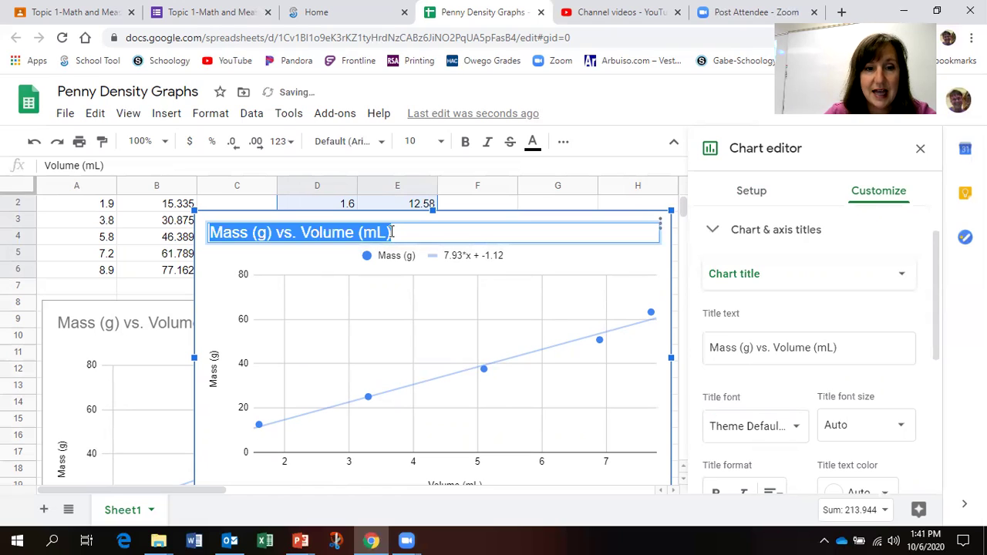
key("BackSpace")
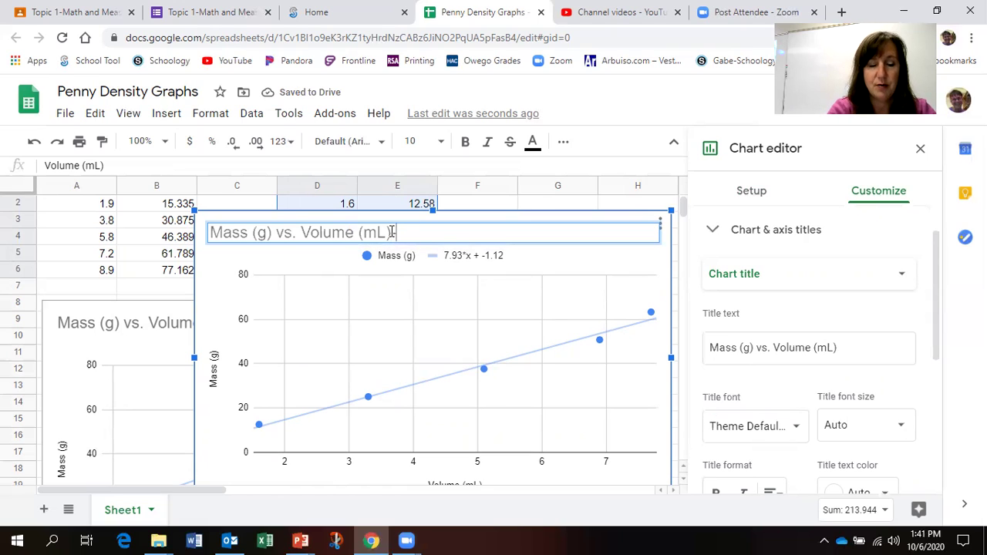
type("Pe")
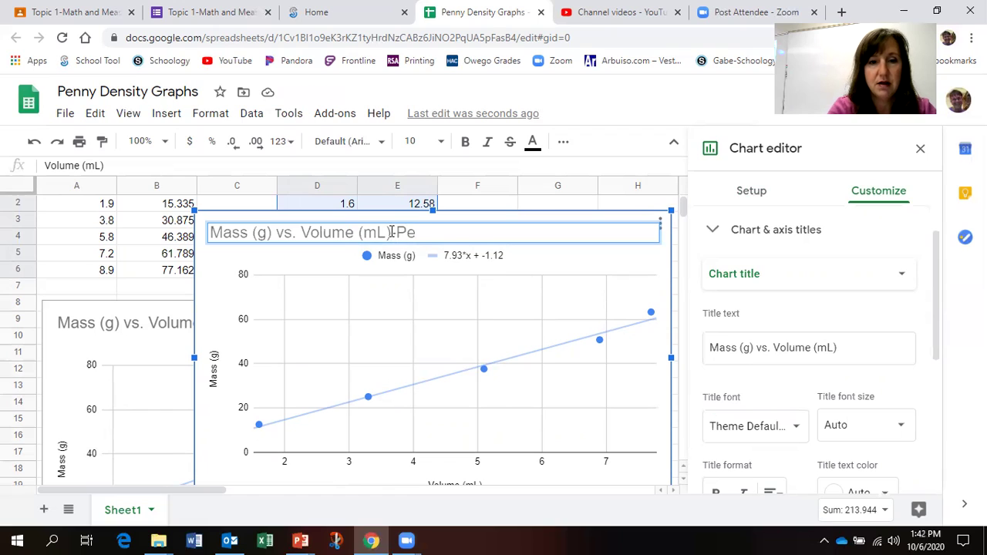
key("BackSpace")
type("os")
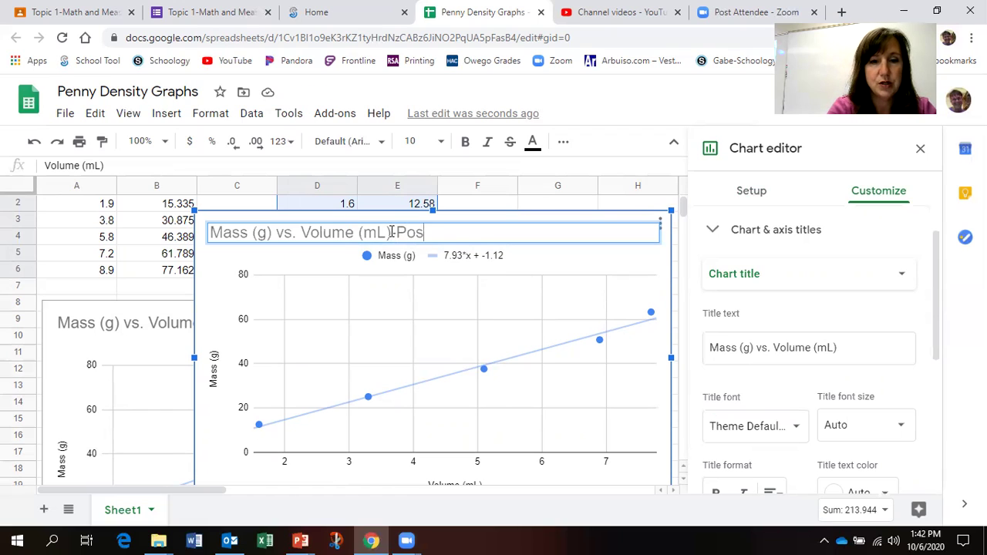
type("t 1983")
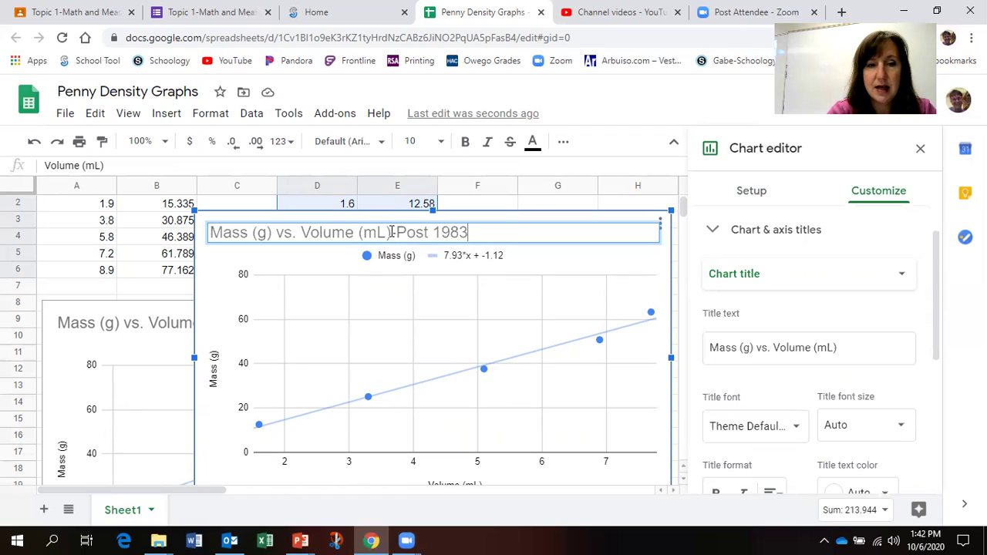
type("-Pennies")
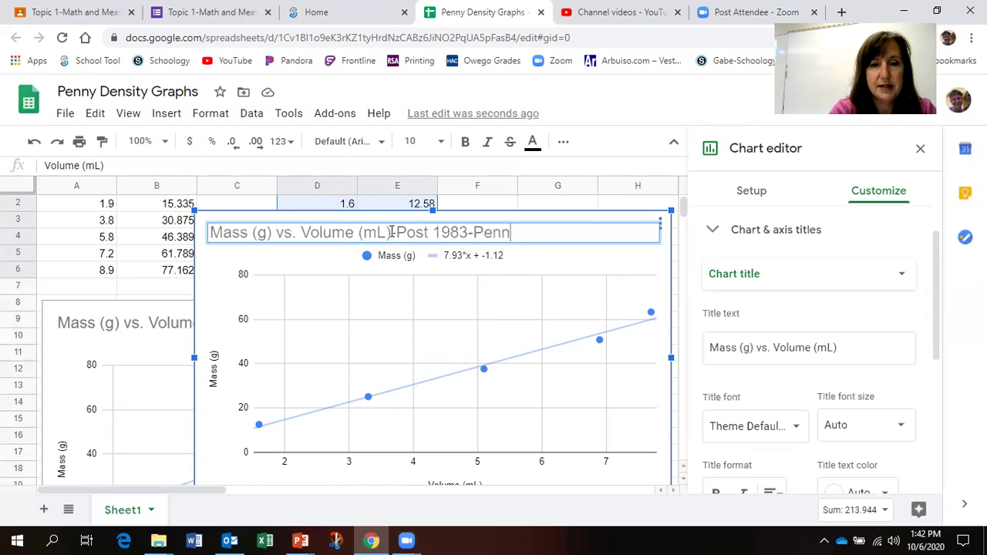
Correct the title ending to '-Post-1983 Pennies' and move the chart down-right.
left_click(434, 232)
key("BackSpace")
type("-")
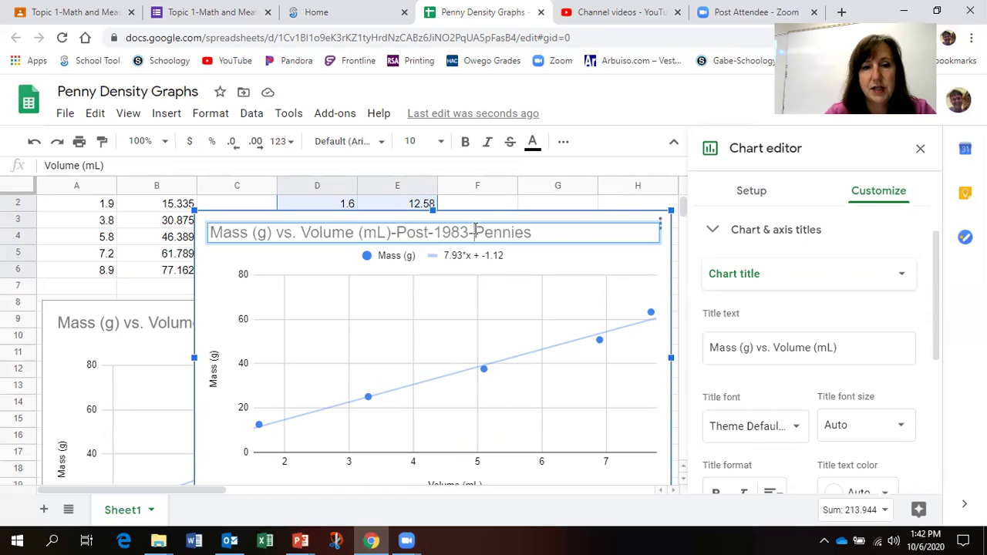
left_click(476, 230)
key("BackSpace")
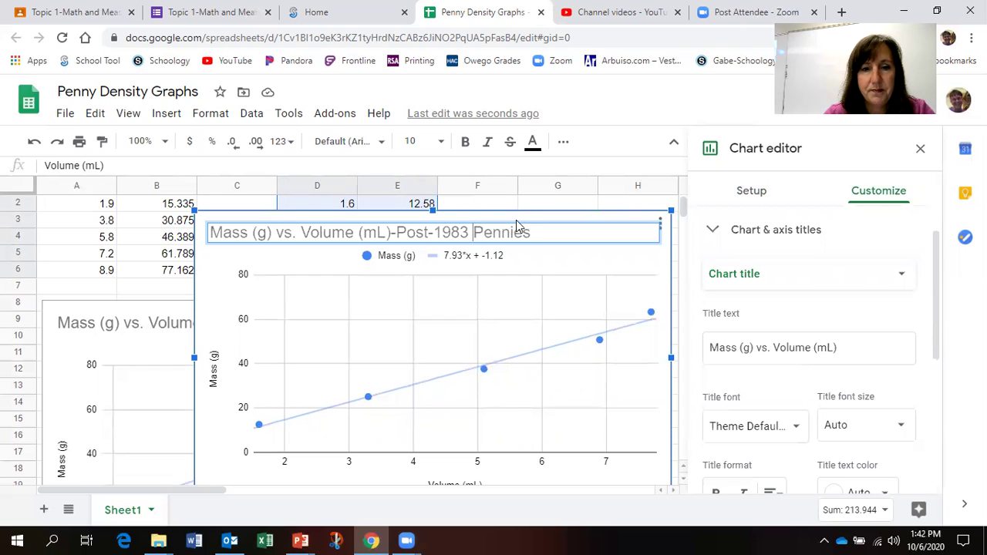
left_click_drag(524, 213, 547, 339)
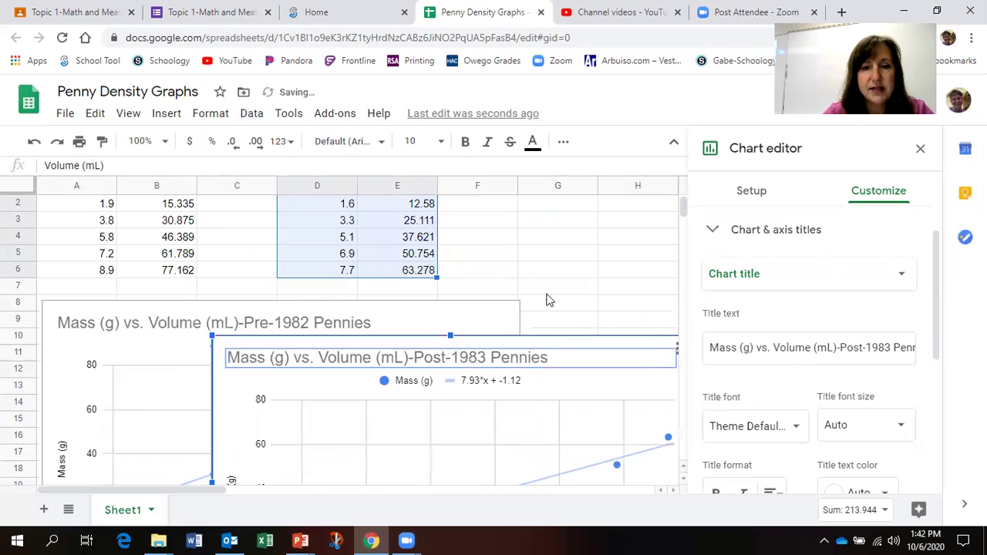
Drag the Post-1983 chart beside the Pre-1982 chart with their tops aligned.
left_click(921, 150)
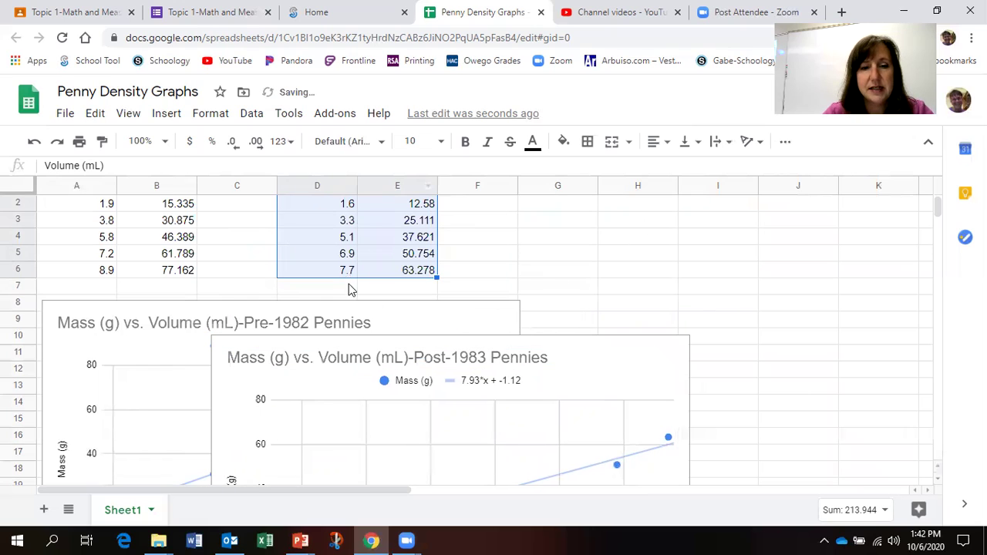
scroll(609, 352, "down", 2)
left_click(609, 351)
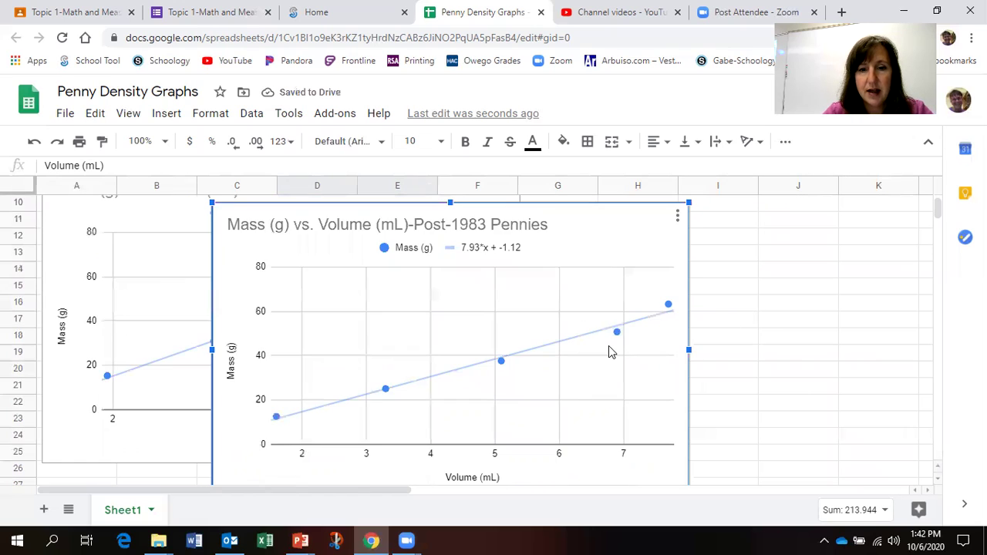
left_click_drag(563, 218, 848, 205)
scroll(716, 275, "up", 3)
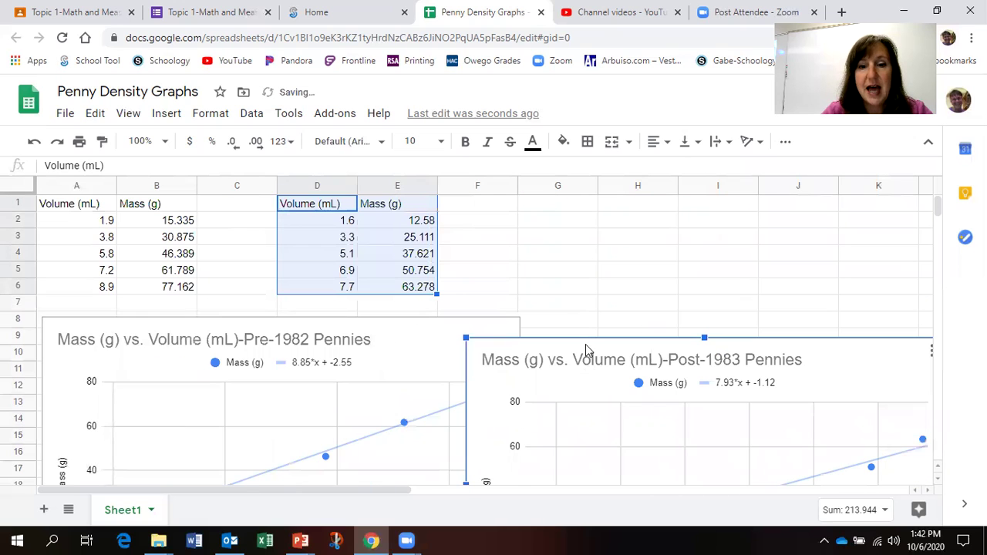
left_click_drag(585, 344, 571, 276)
scroll(511, 262, "down", 3)
scroll(485, 302, "up", 3)
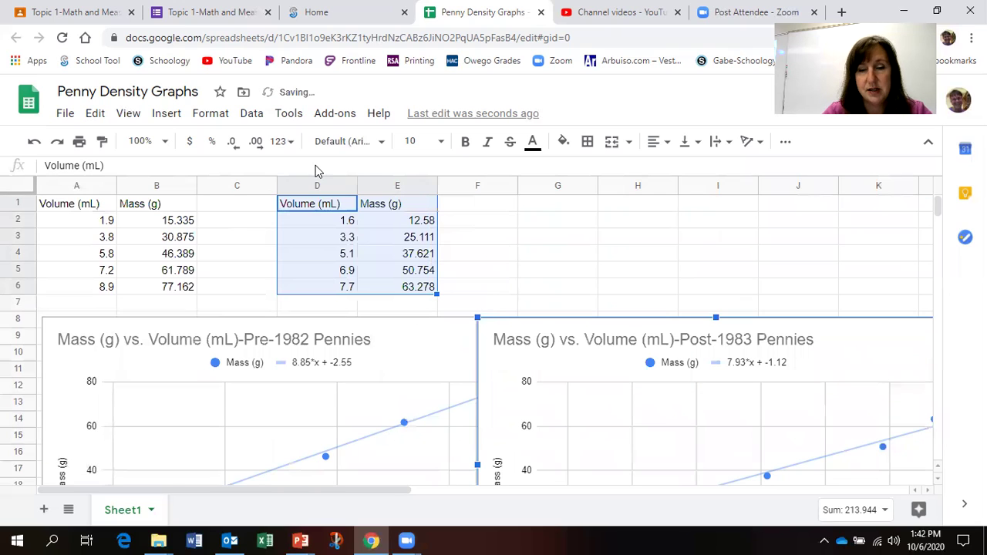